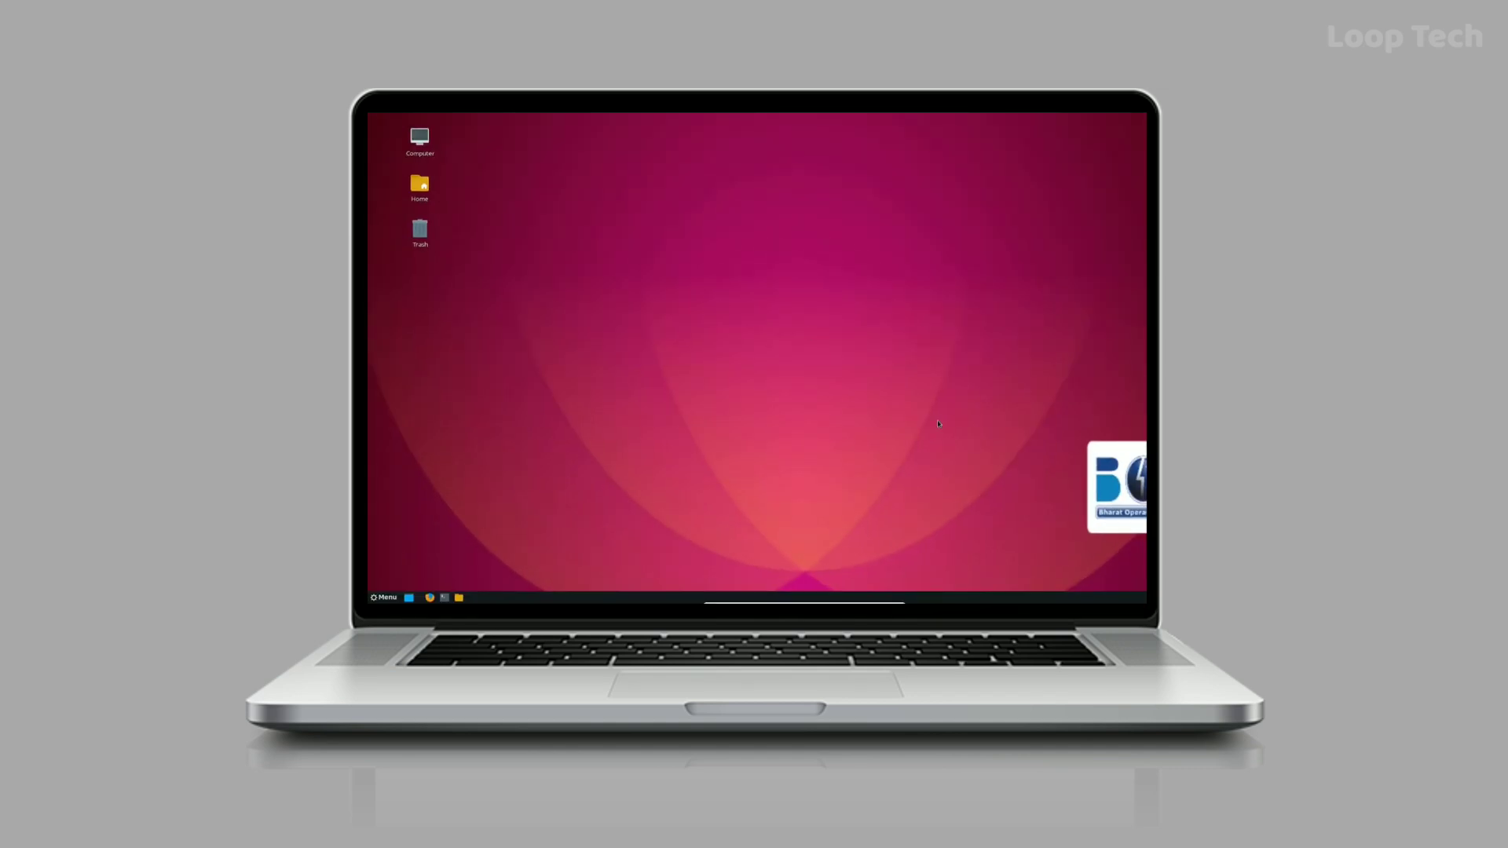
# Step: Change the desktop background to the Albatross wallpaper and close the background settings
pyautogui.rightClick(805, 399)
pyautogui.click(842, 452)
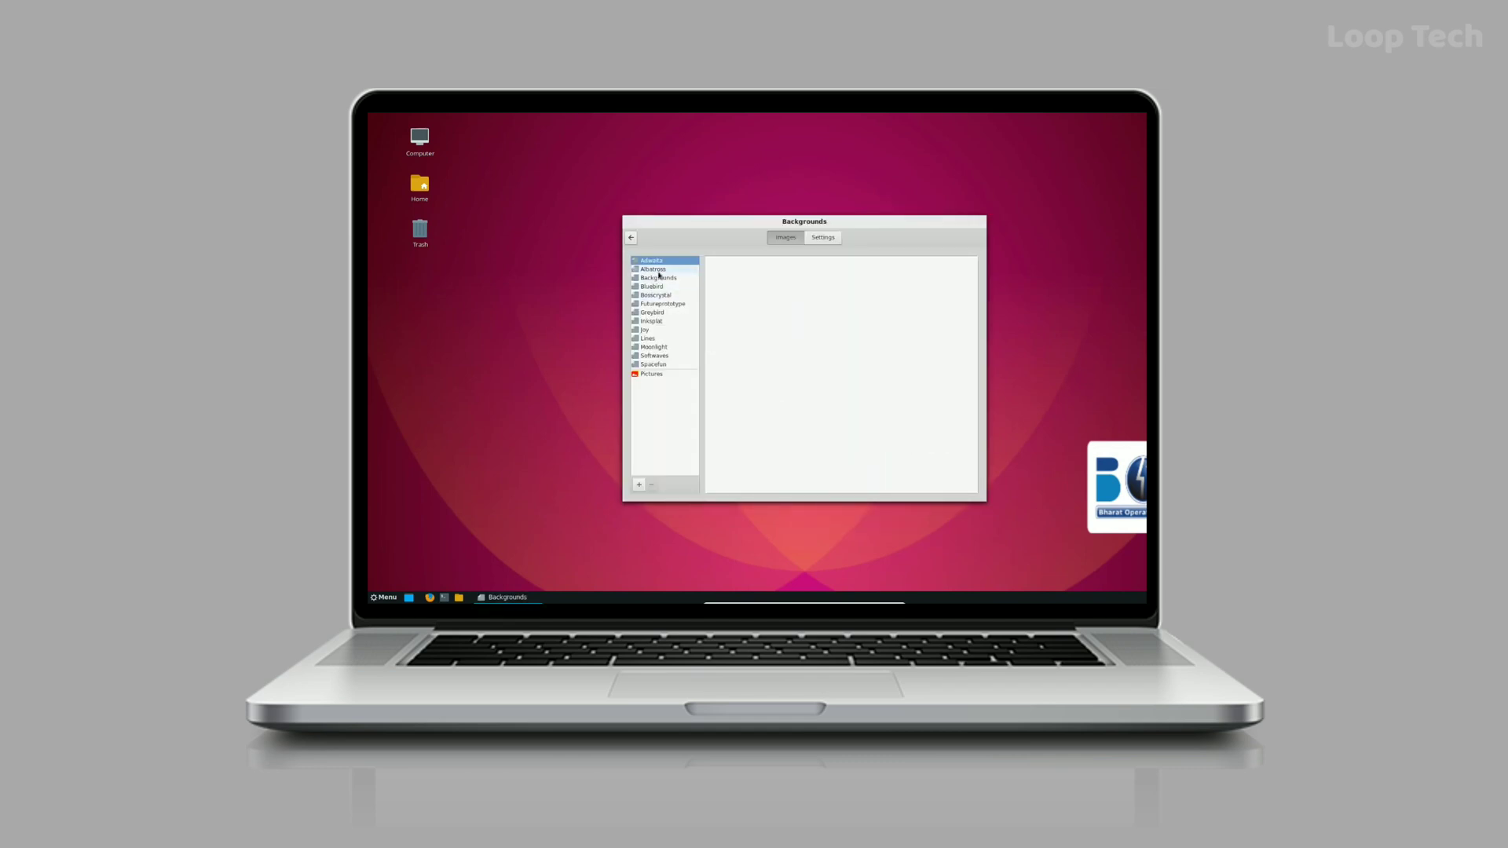
pyautogui.click(657, 270)
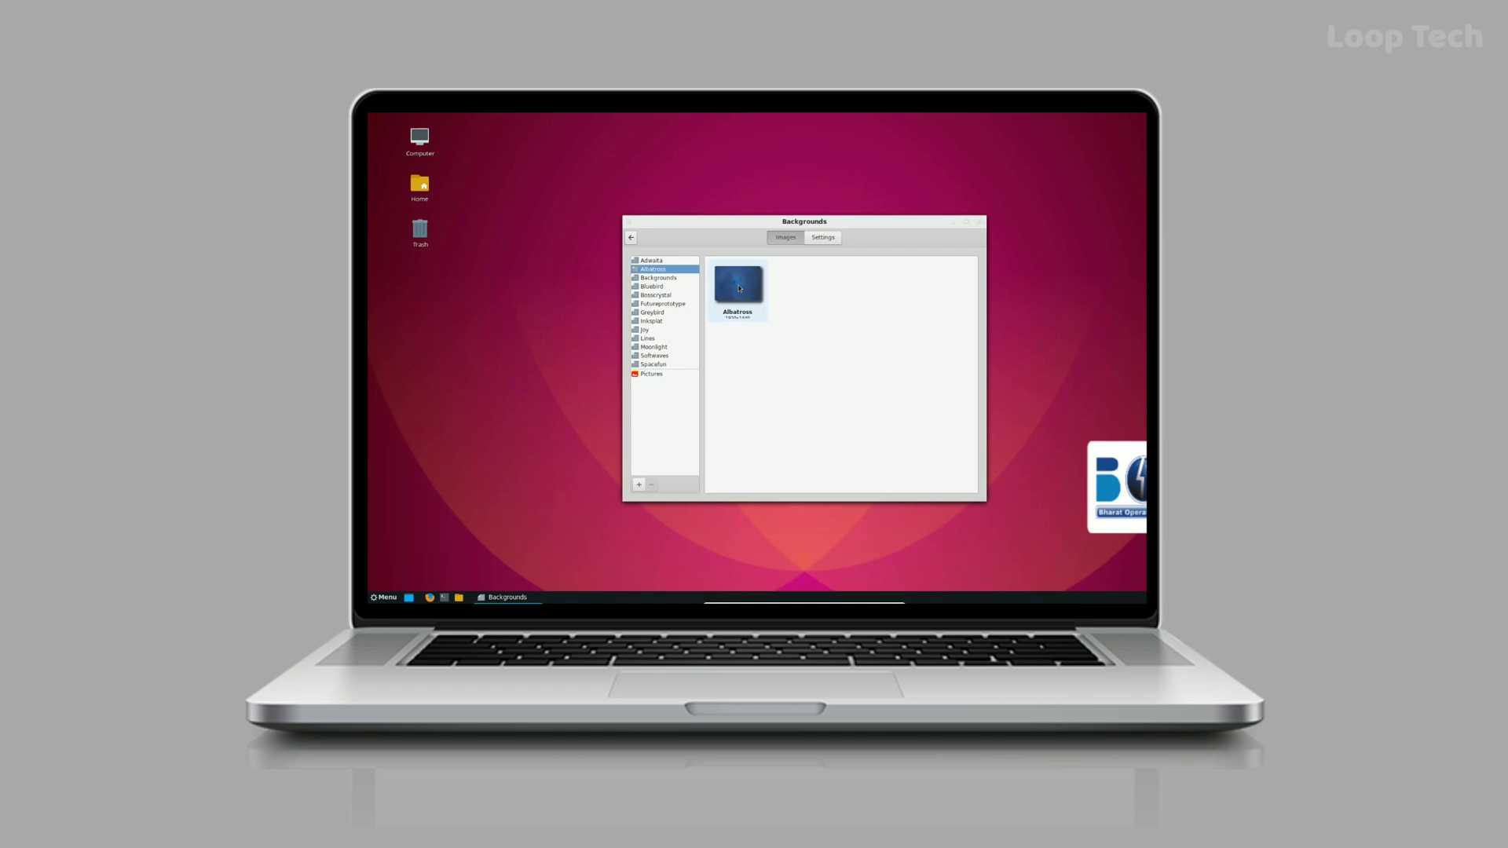
pyautogui.click(740, 288)
pyautogui.hotkey('alt', 'F4')
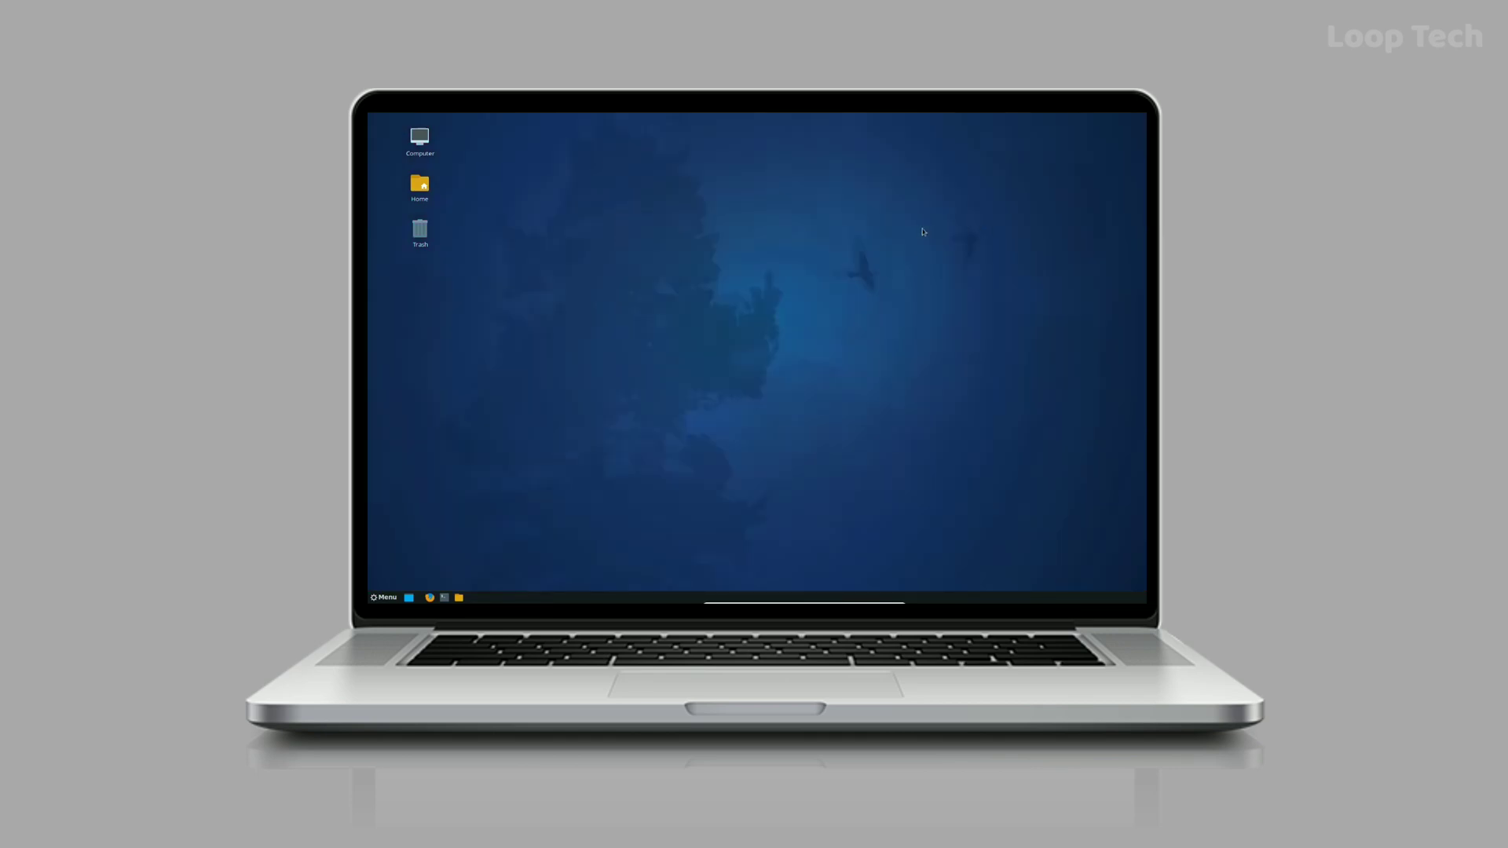
# Step: Look through the Home folder, the Computer locations and the Pictures folder in the file manager
pyautogui.press('super+e')
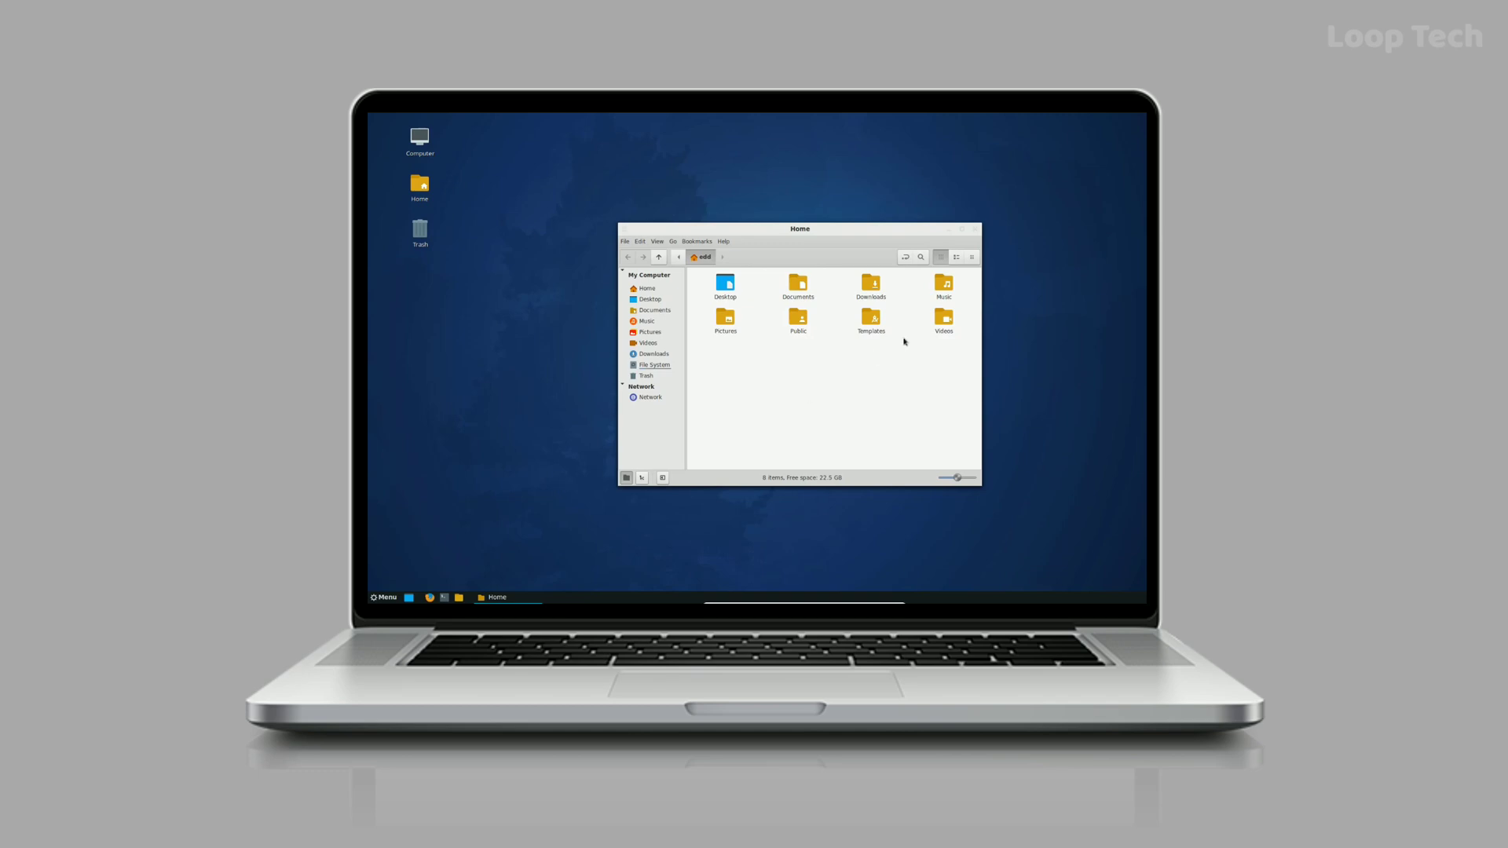
pyautogui.click(976, 230)
pyautogui.doubleClick(420, 137)
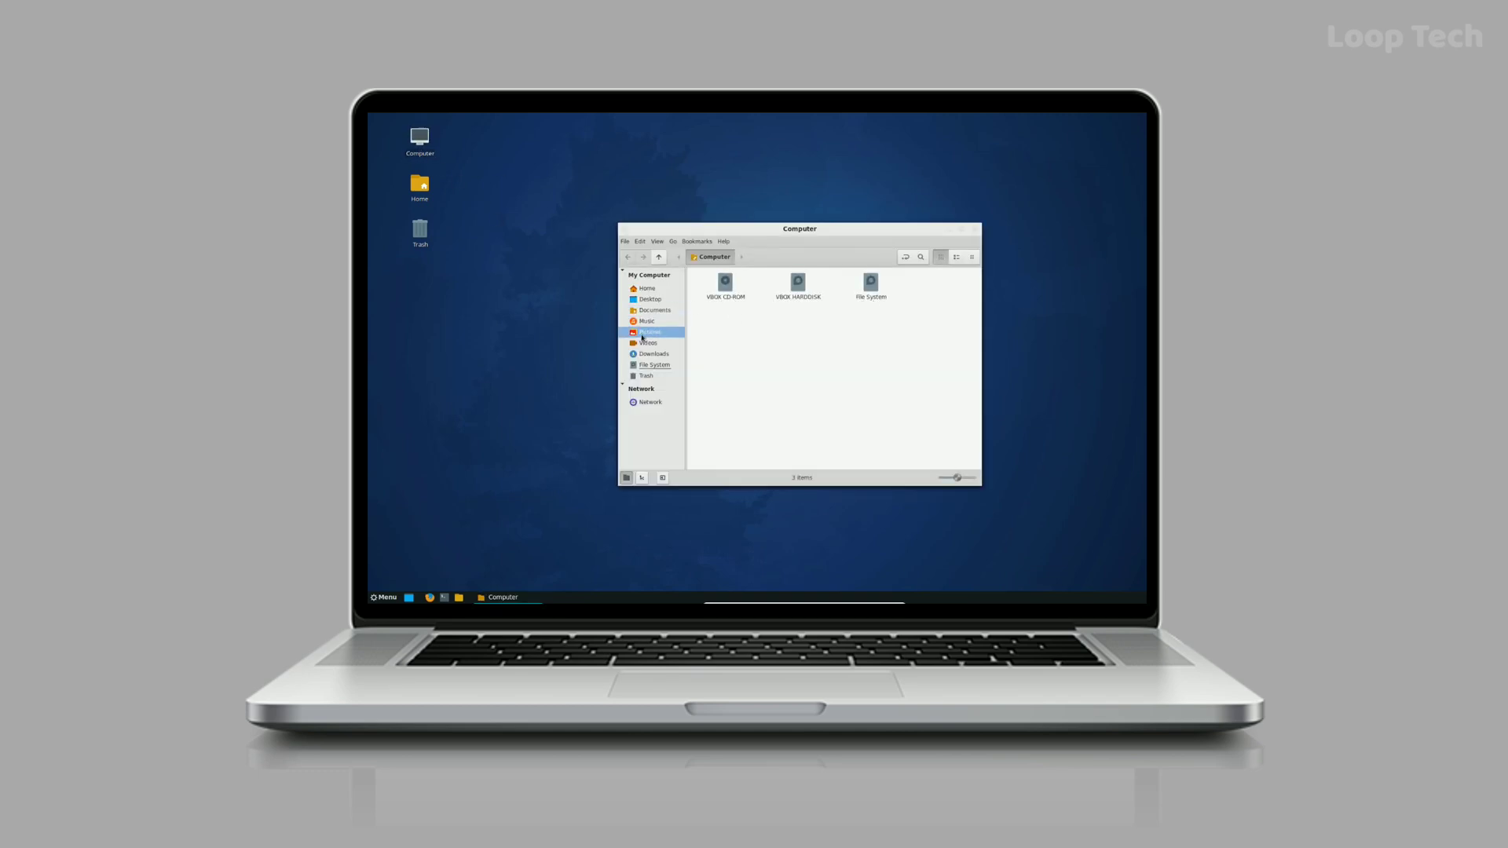
pyautogui.click(649, 332)
pyautogui.click(976, 230)
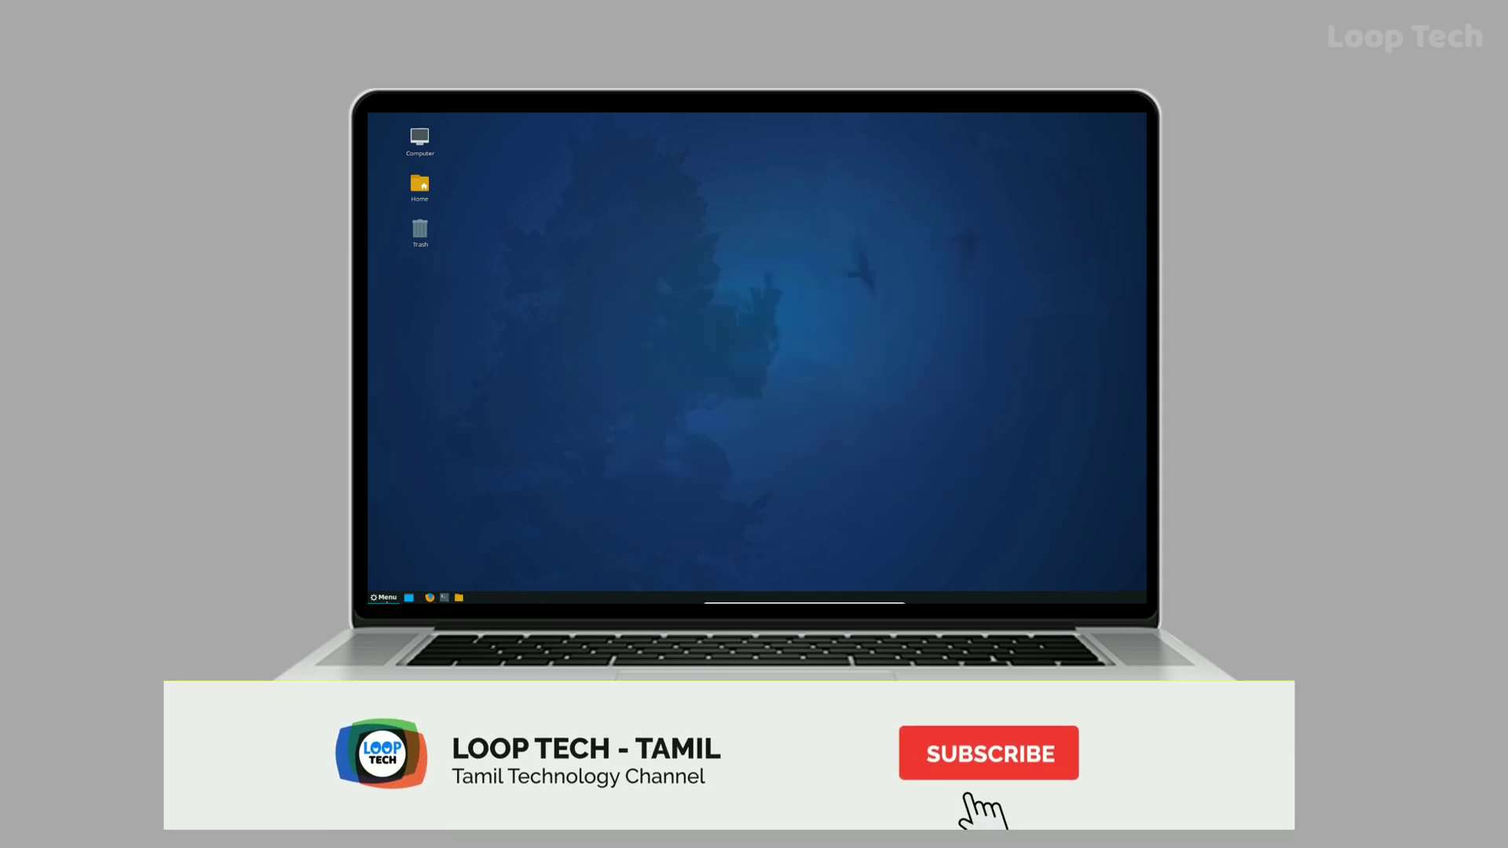
# Step: Lock the desktop session and unlock it by entering the account password
pyautogui.click(383, 597)
pyautogui.click(386, 500)
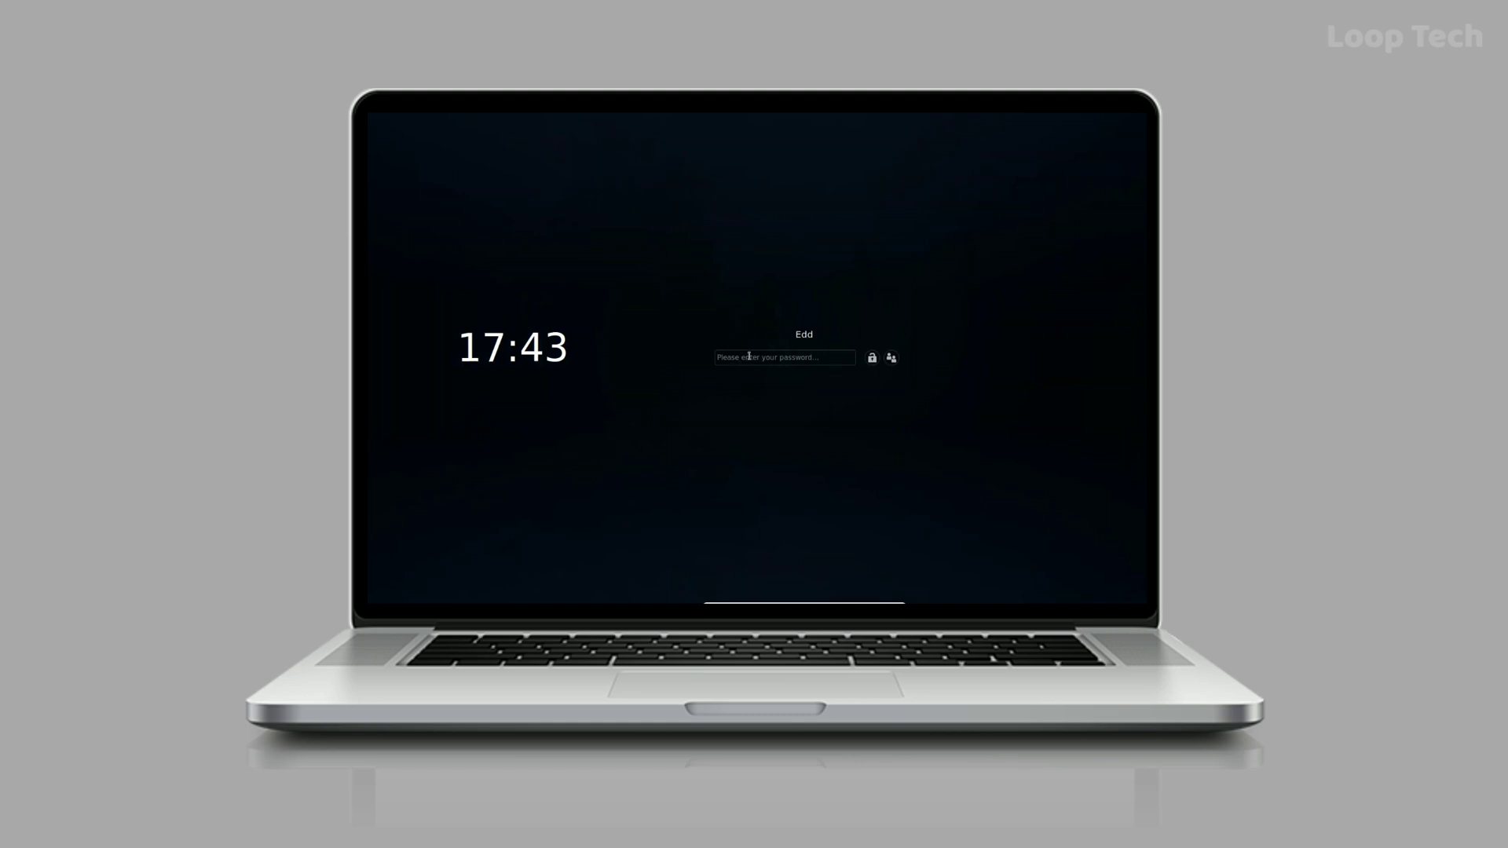
pyautogui.click(753, 359)
pyautogui.write('********')
pyautogui.press('Return')
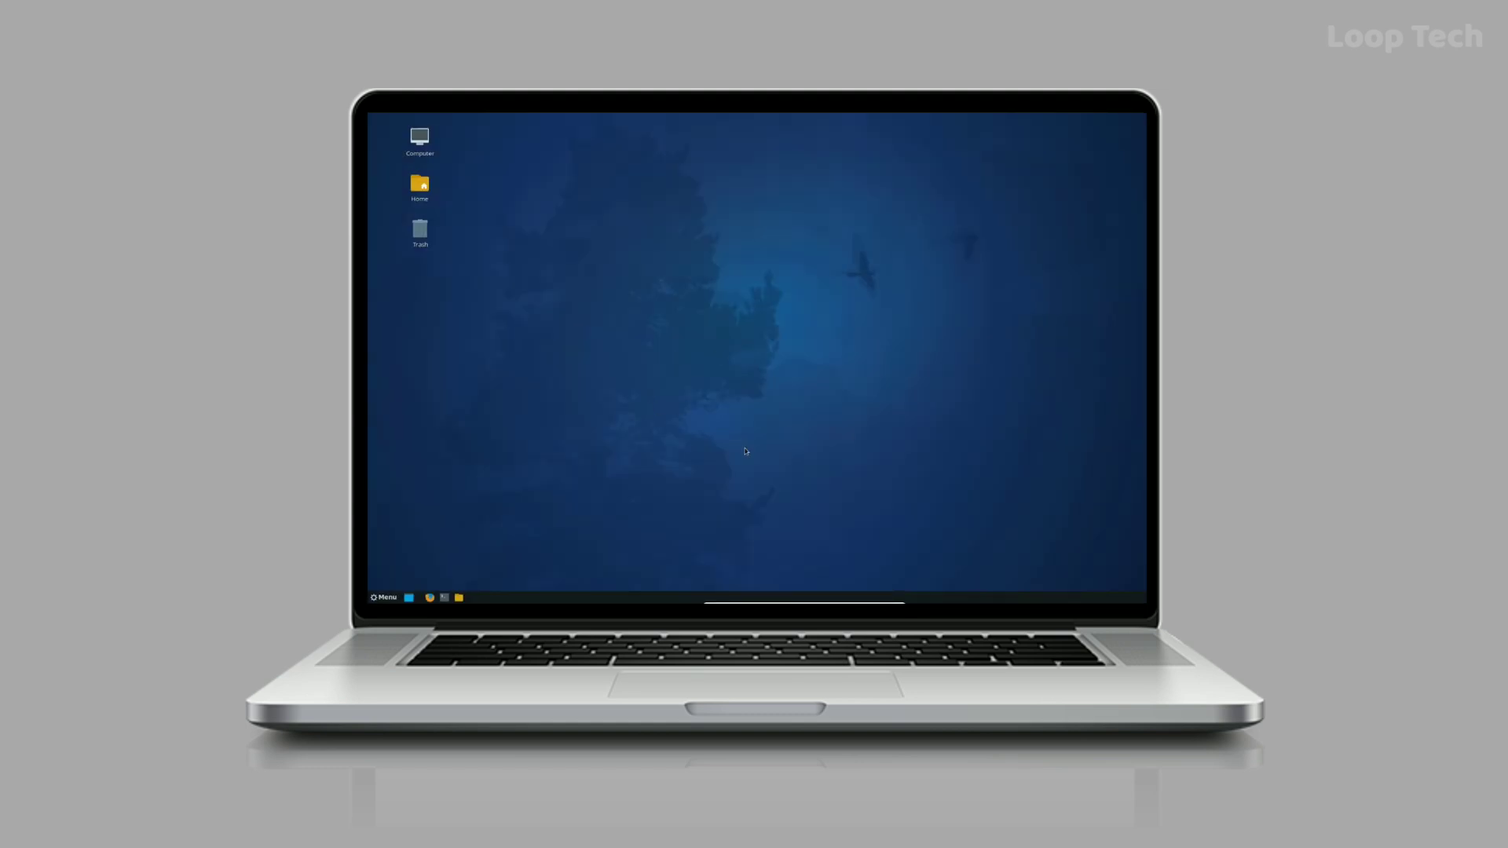
pyautogui.rightClick(718, 364)
pyautogui.moveTo(778, 479)
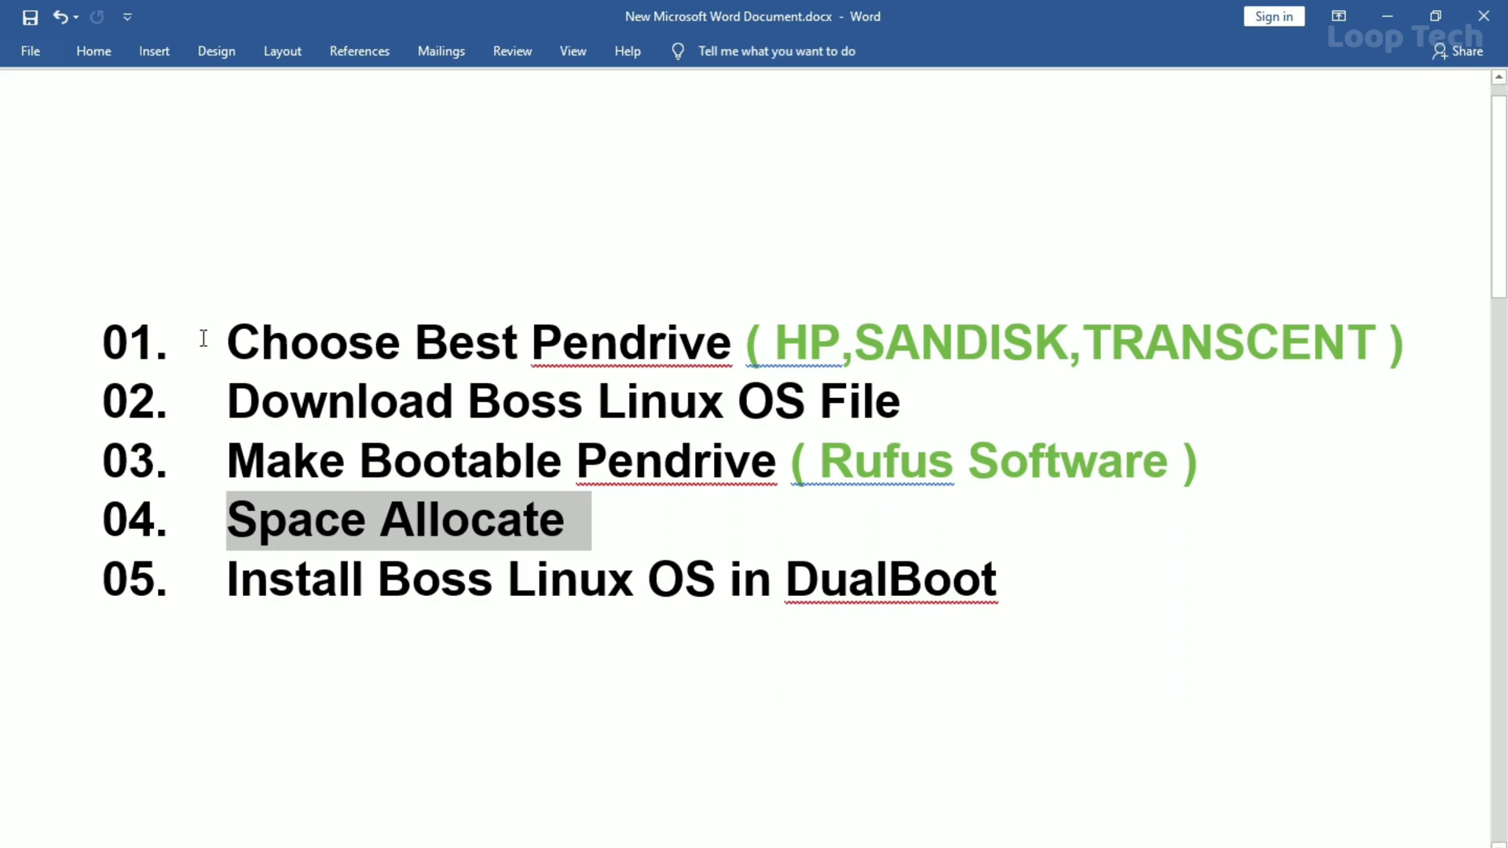
# Step: Review the five-item dual-boot checklist in the Word document, highlighting each item and going back over the pendrive and download items
pyautogui.moveTo(203, 339); pyautogui.dragTo(686, 336)
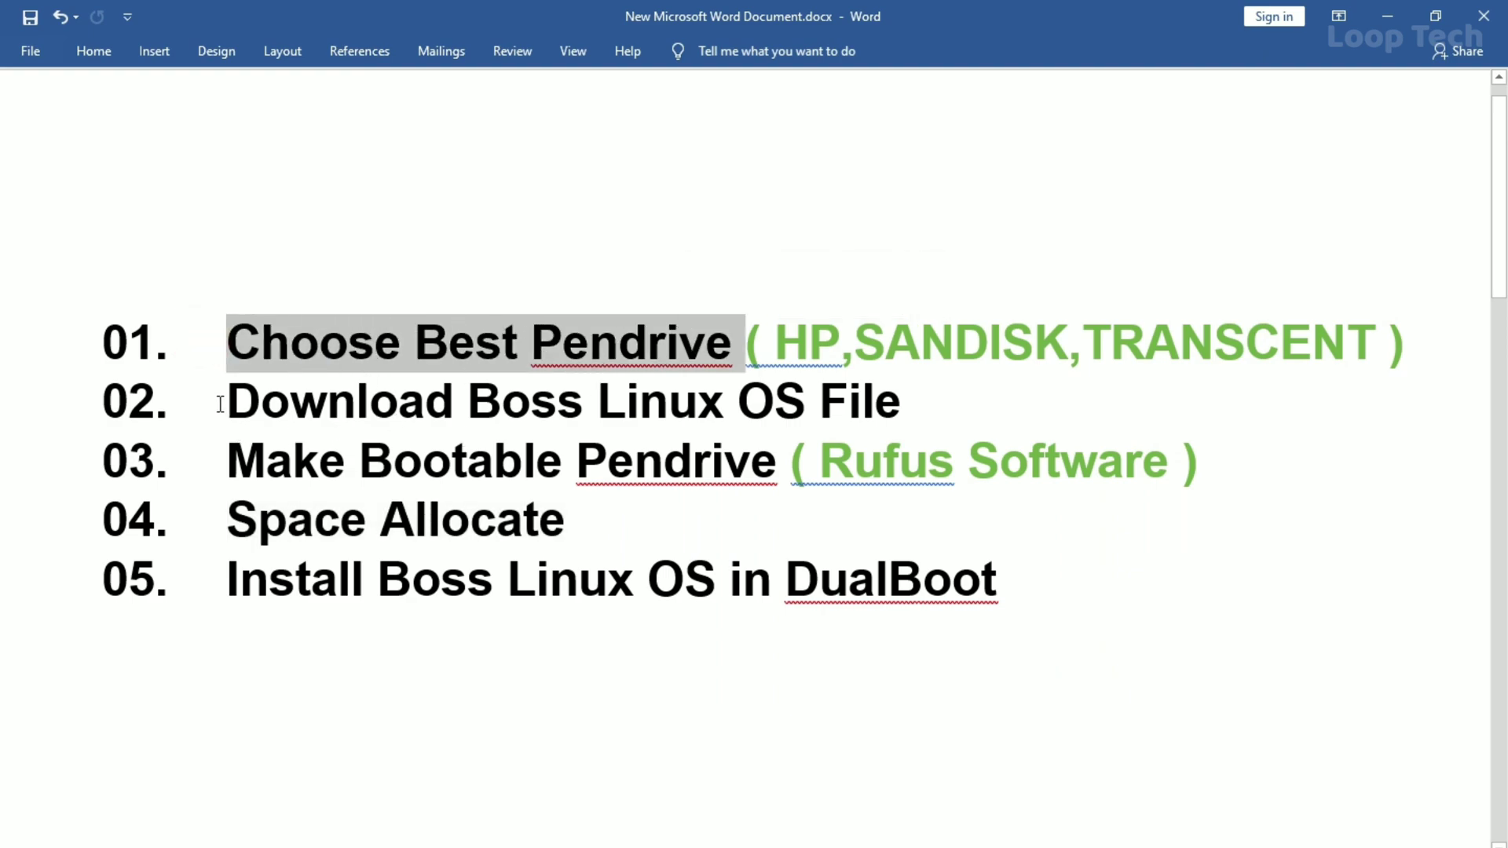
pyautogui.moveTo(222, 402); pyautogui.dragTo(251, 402)
pyautogui.moveTo(583, 373); pyautogui.dragTo(932, 397)
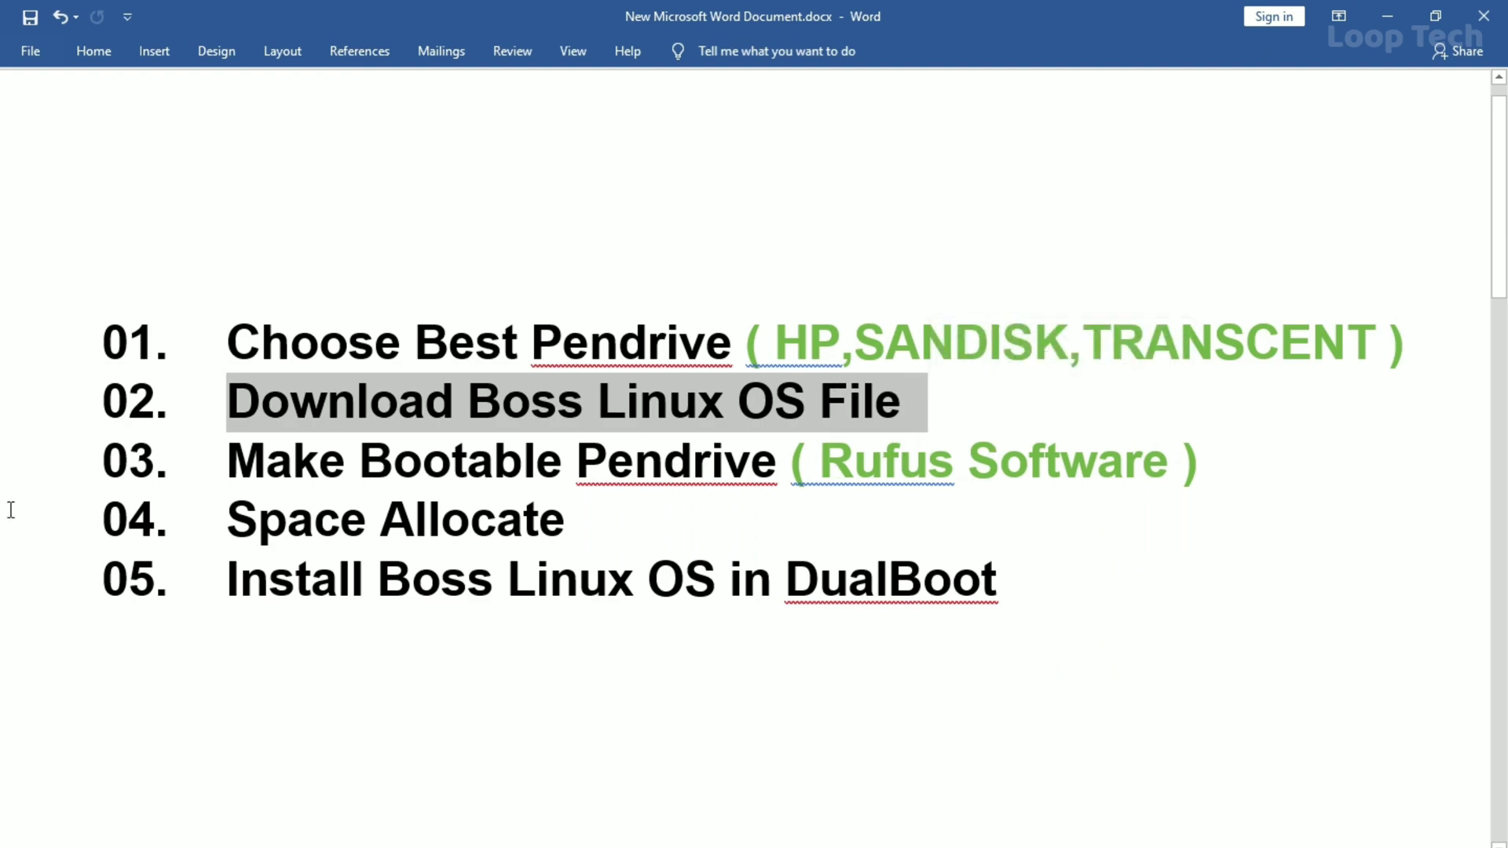
pyautogui.moveTo(222, 460); pyautogui.dragTo(713, 465)
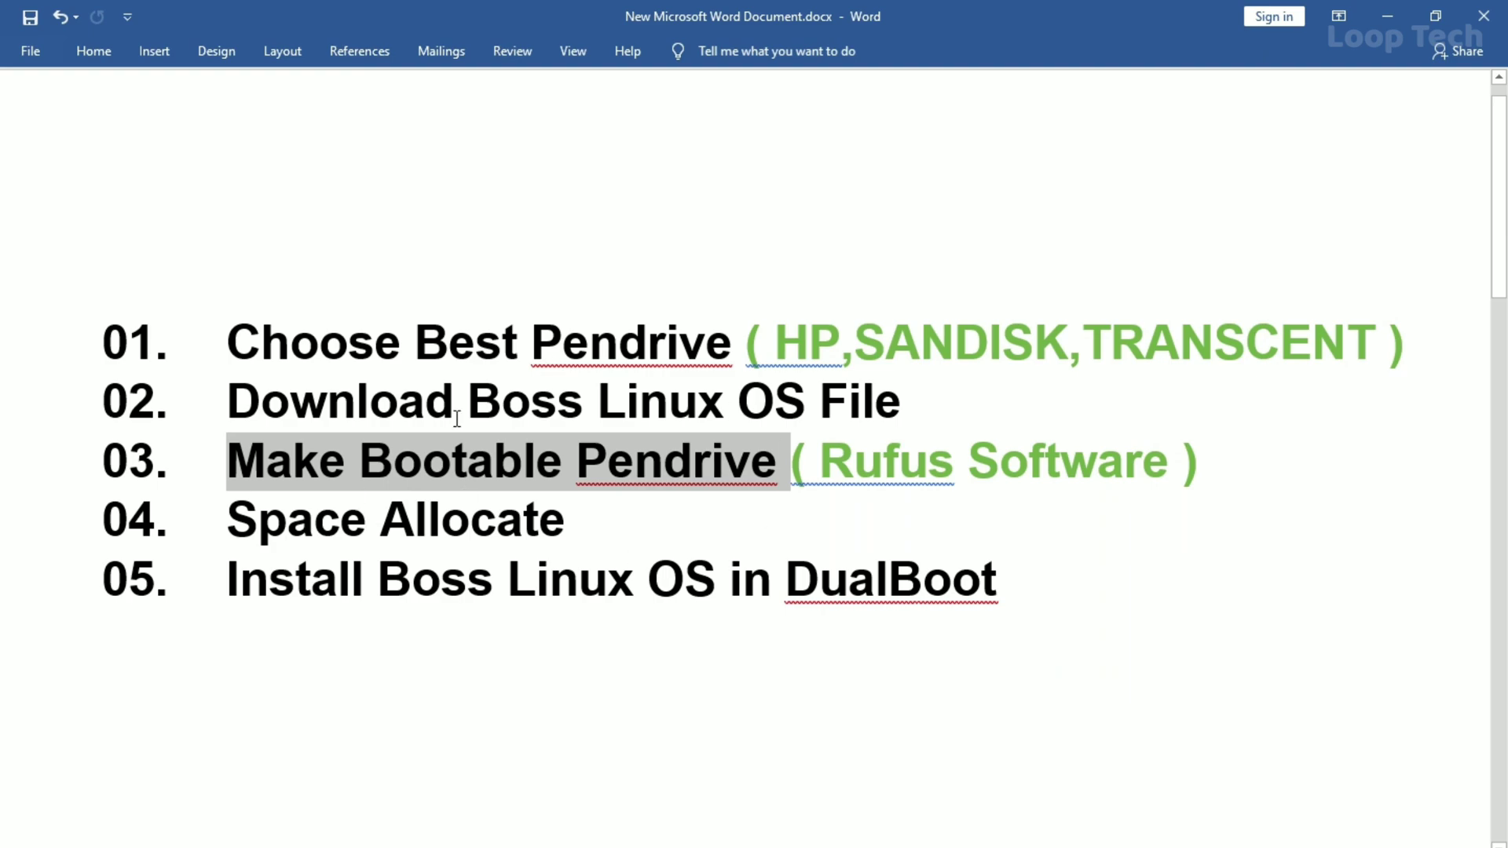
pyautogui.tripleClick(227, 523)
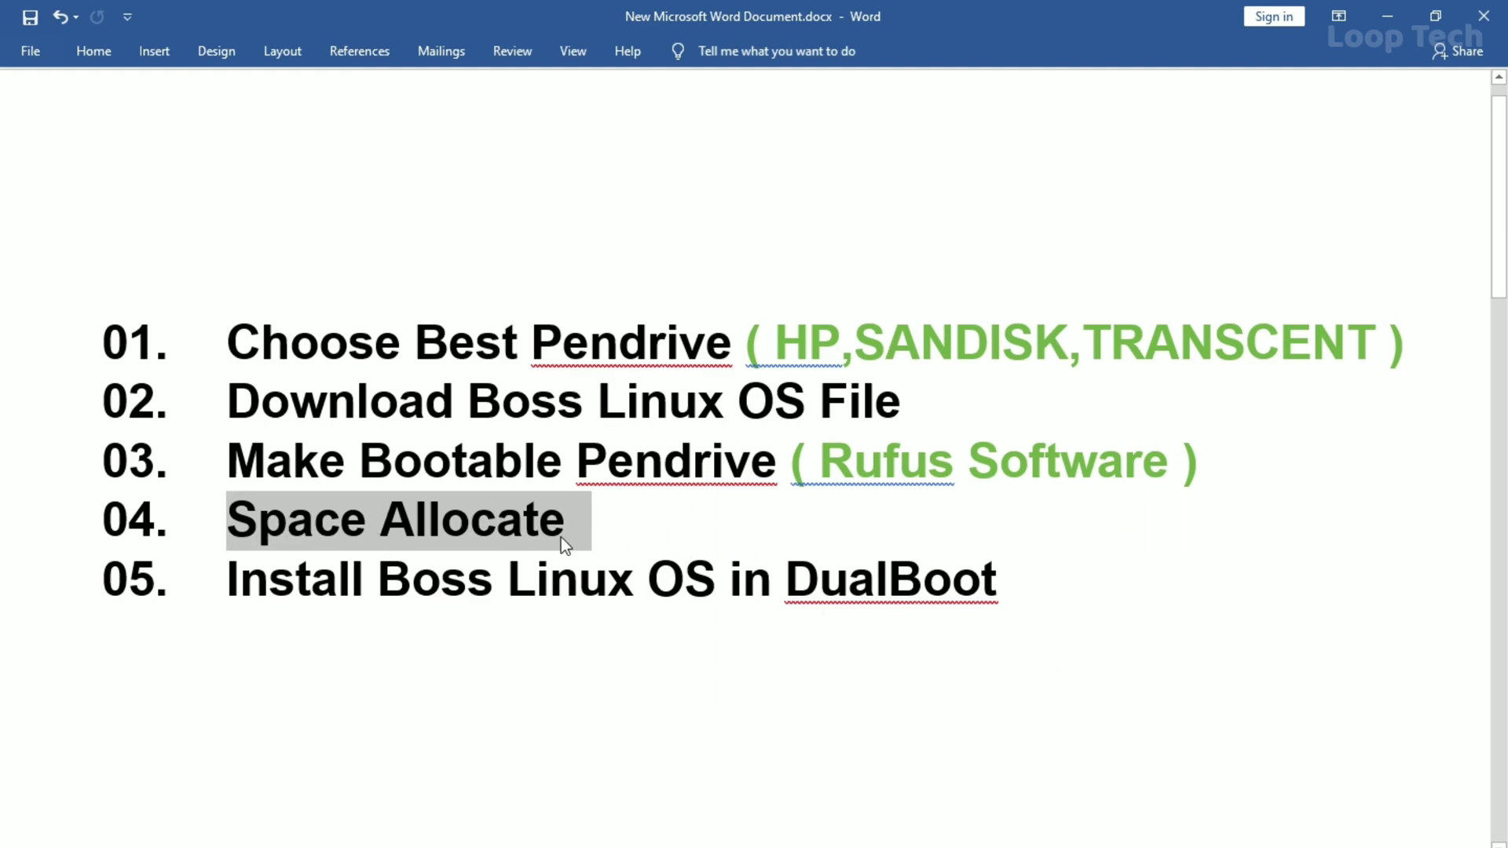
pyautogui.tripleClick(228, 583)
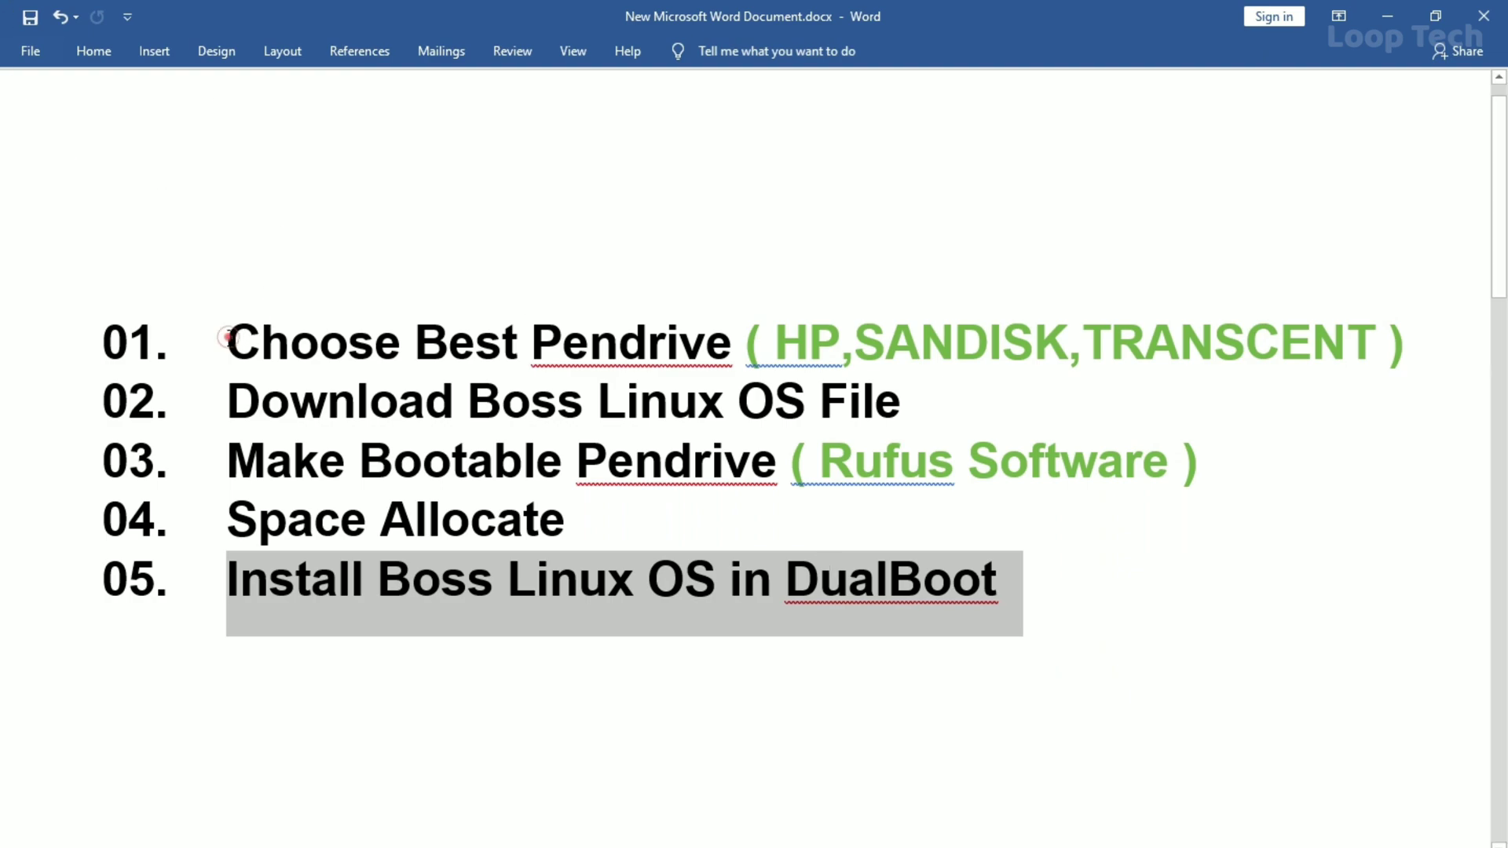
pyautogui.moveTo(227, 338); pyautogui.dragTo(728, 356)
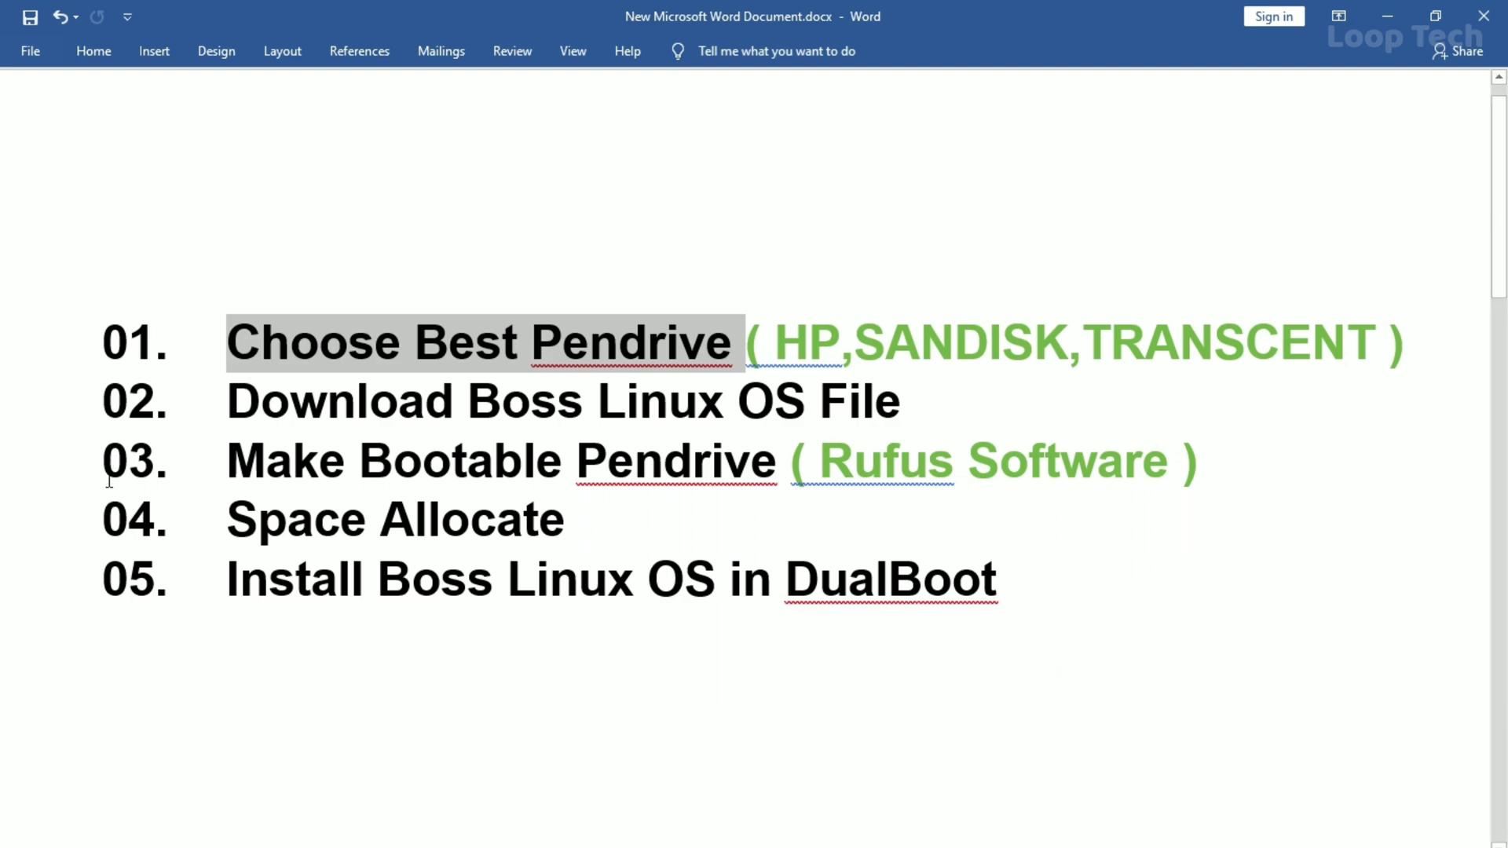
pyautogui.moveTo(222, 397); pyautogui.dragTo(906, 417)
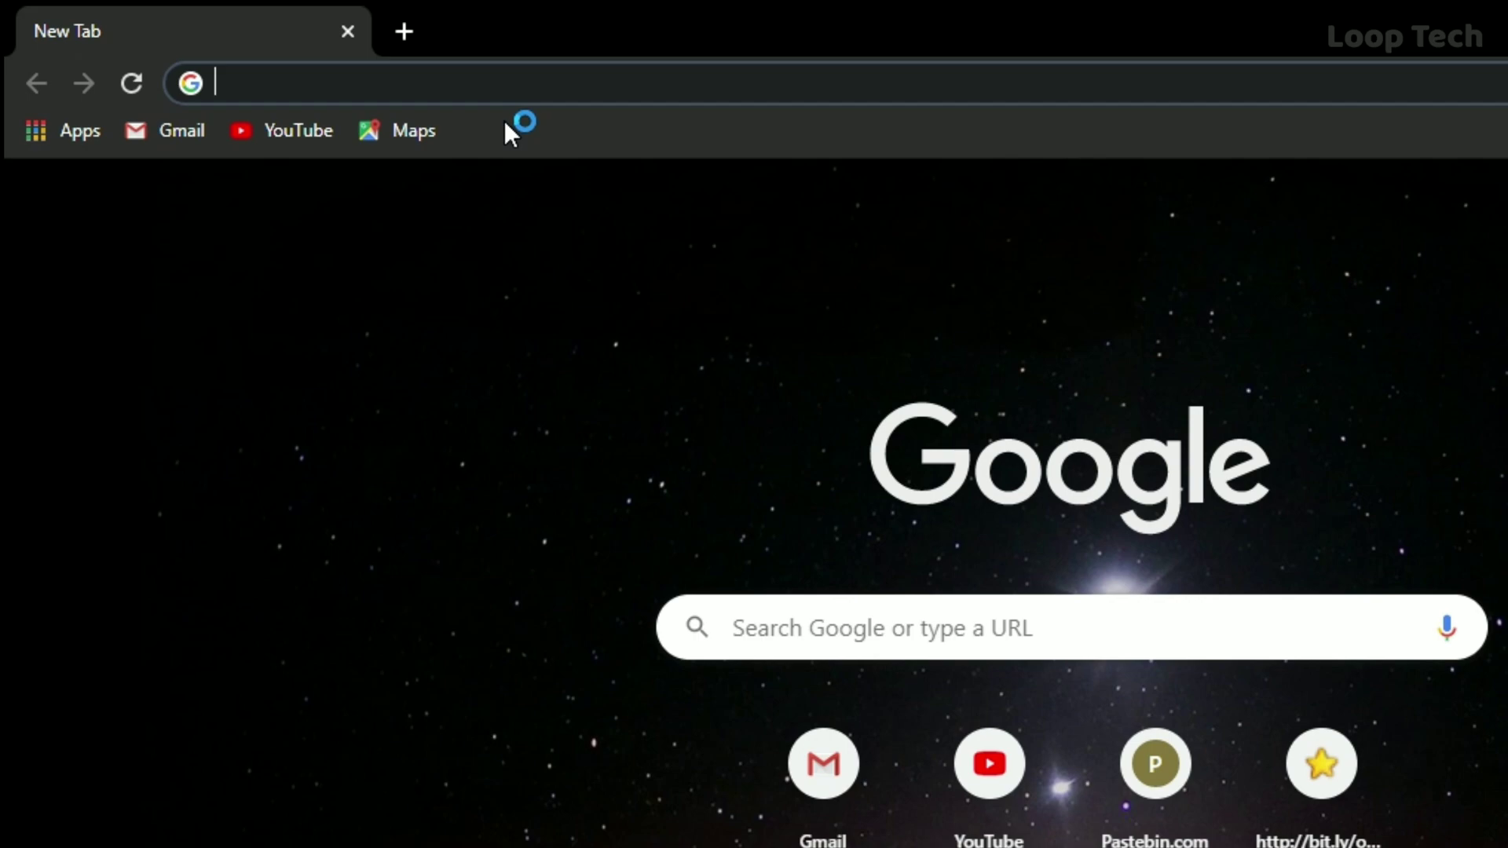
# Step: Switch to Chrome, search for "boss linux download" and open the Downloads page of the BOSS Linux site
pyautogui.write('boss ')
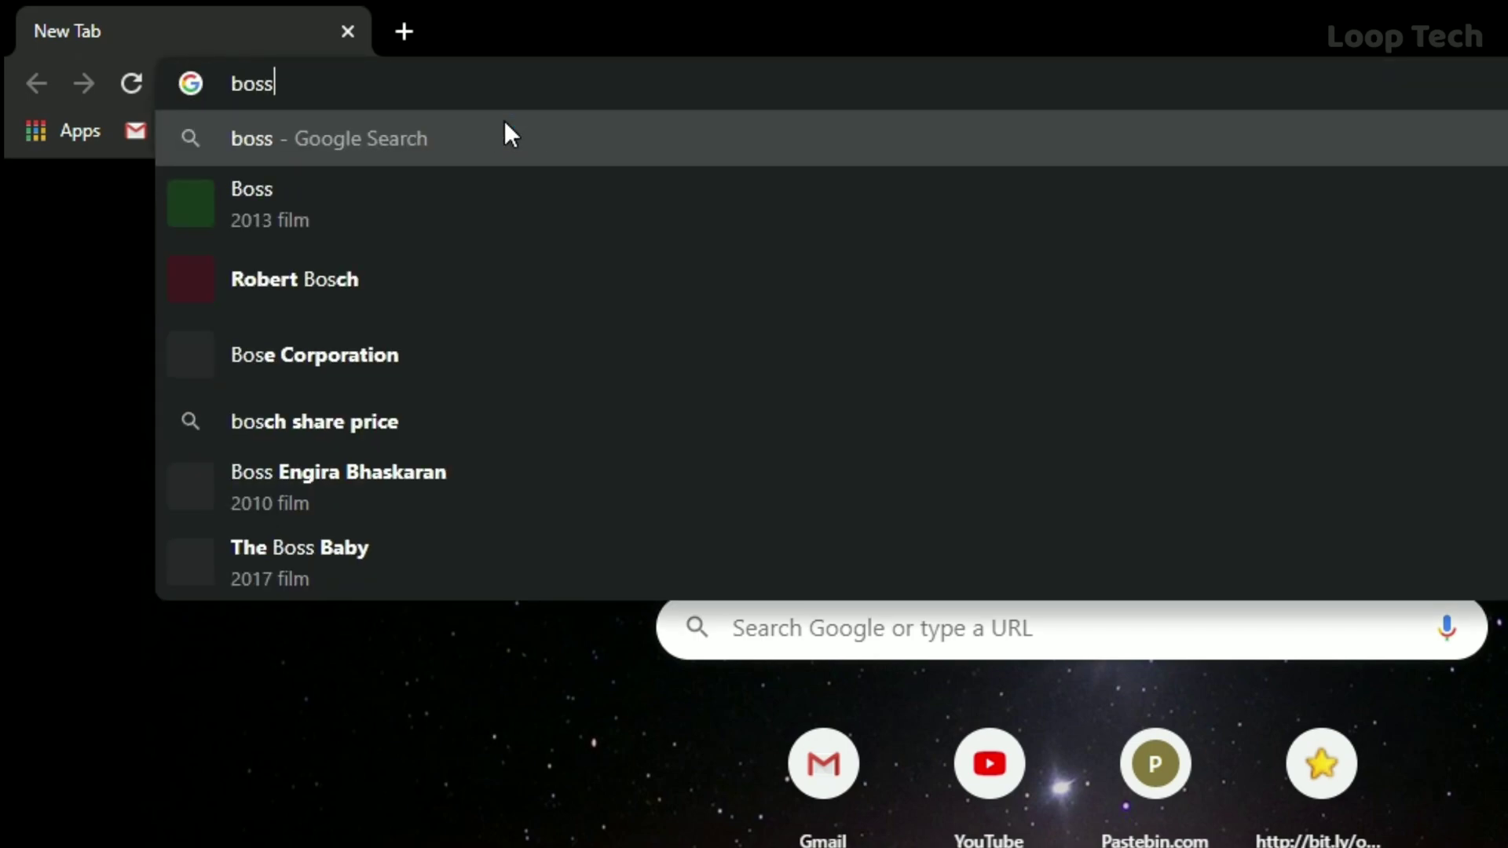
pyautogui.write('linux download')
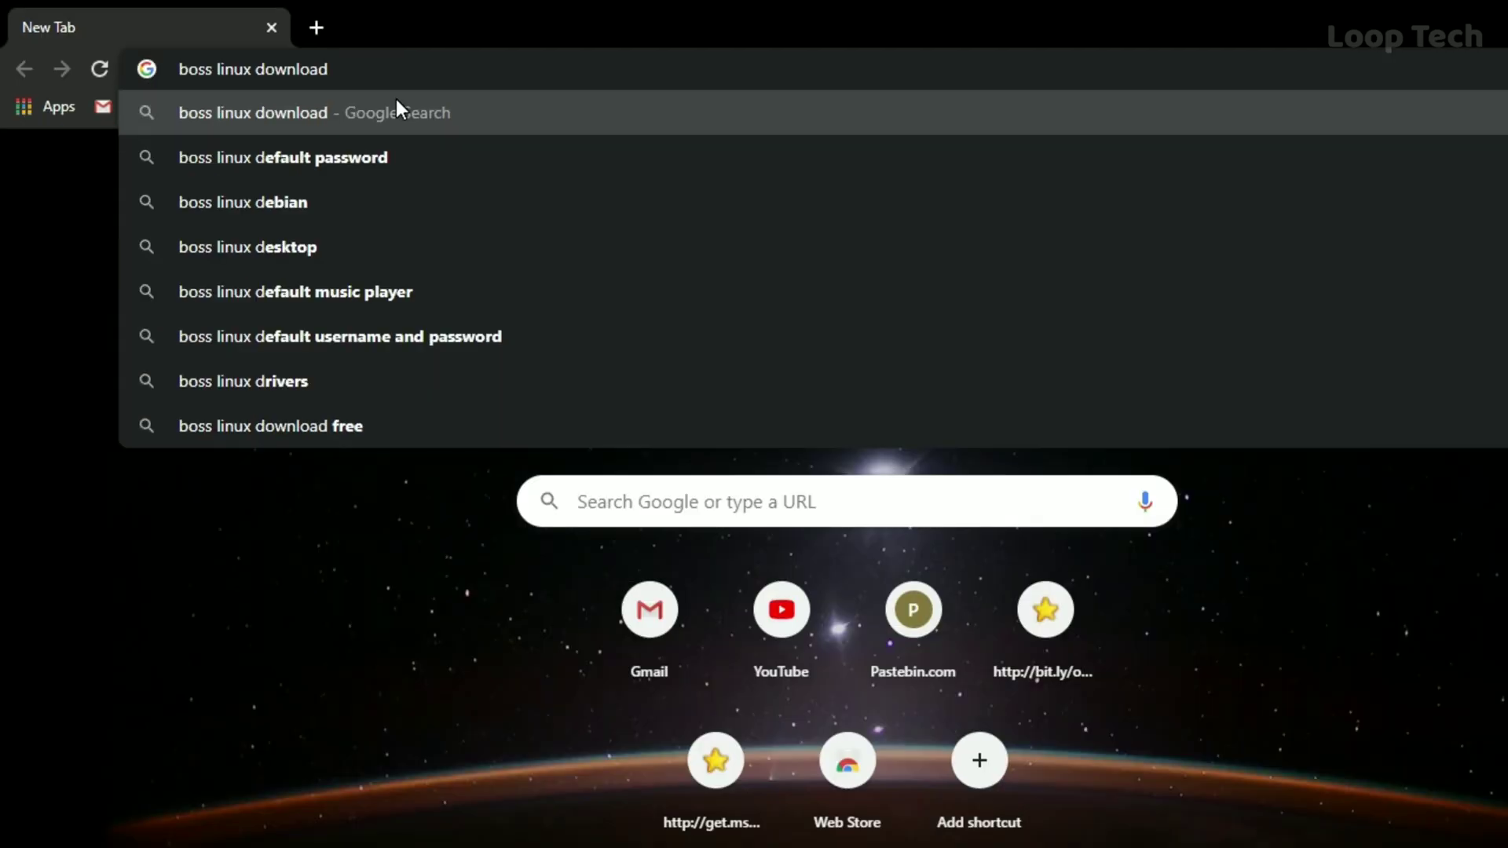
pyautogui.press('Return')
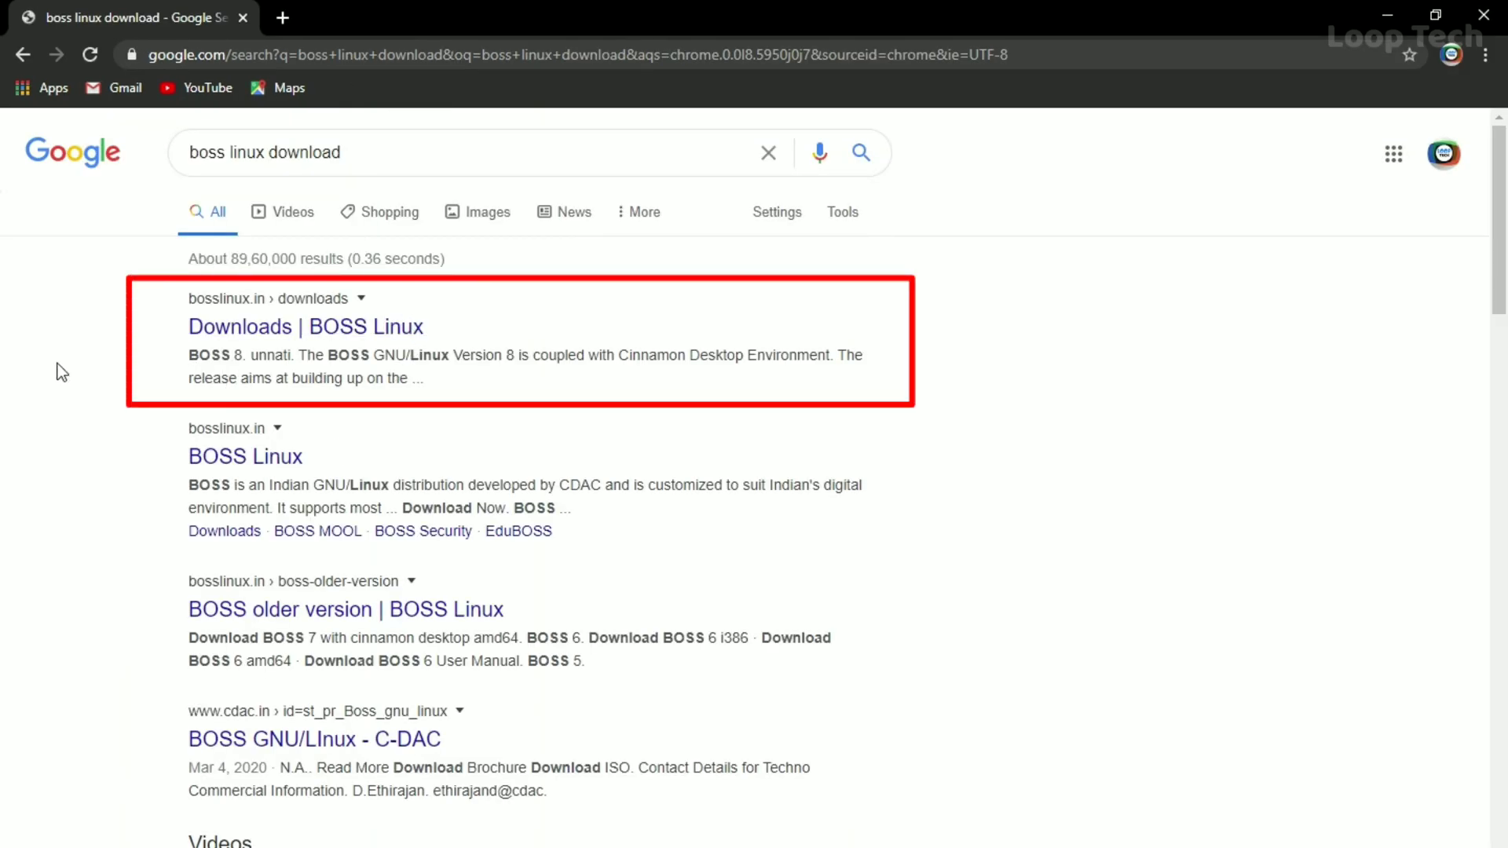
pyautogui.click(220, 328)
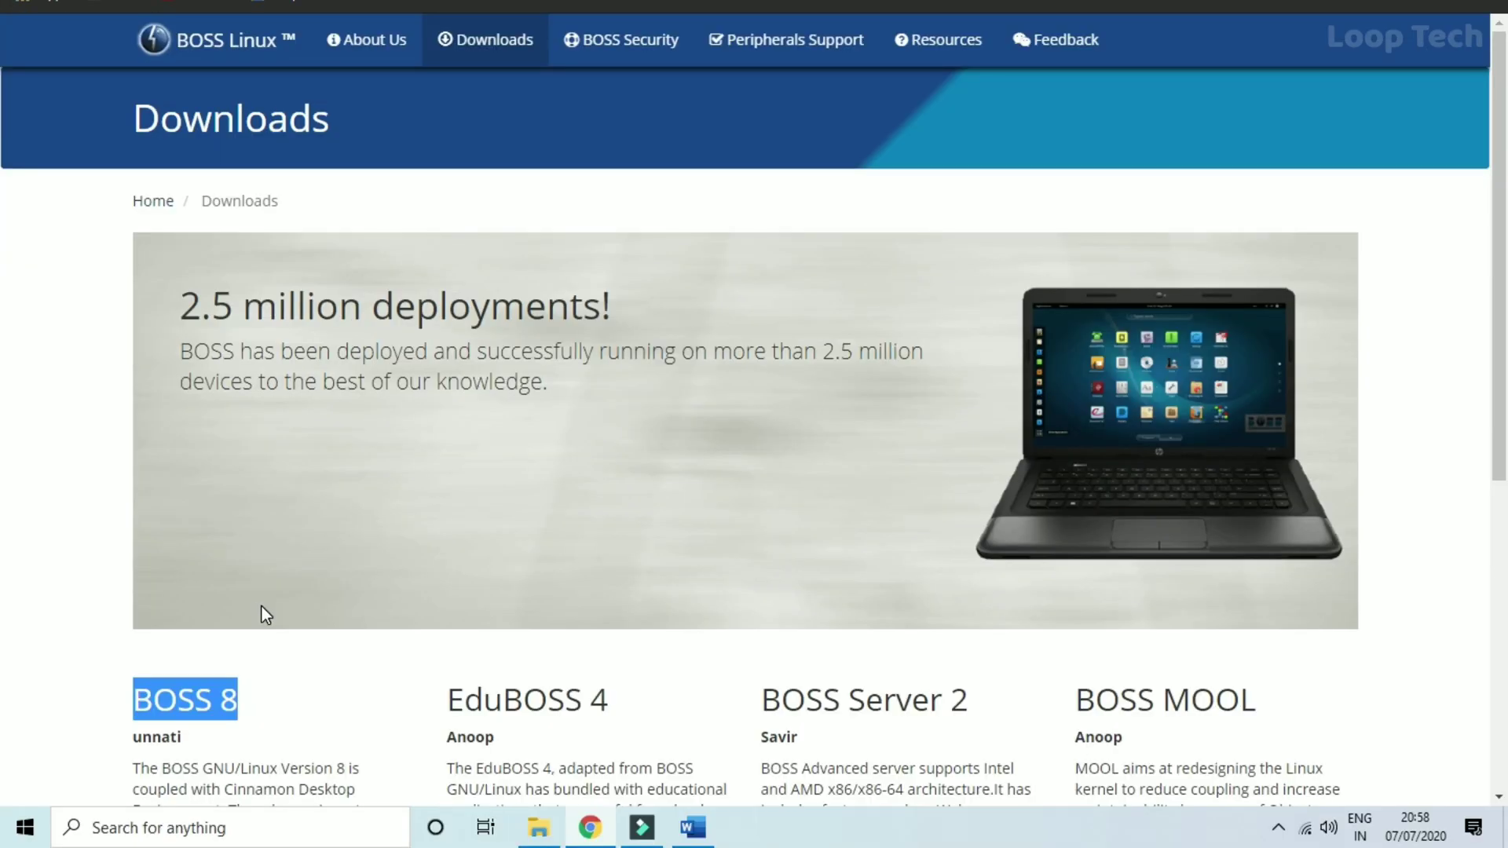
# Step: Find the BOSS 8 (unnati) release on the Downloads page and start its download
pyautogui.scroll(-3, 266, 611)
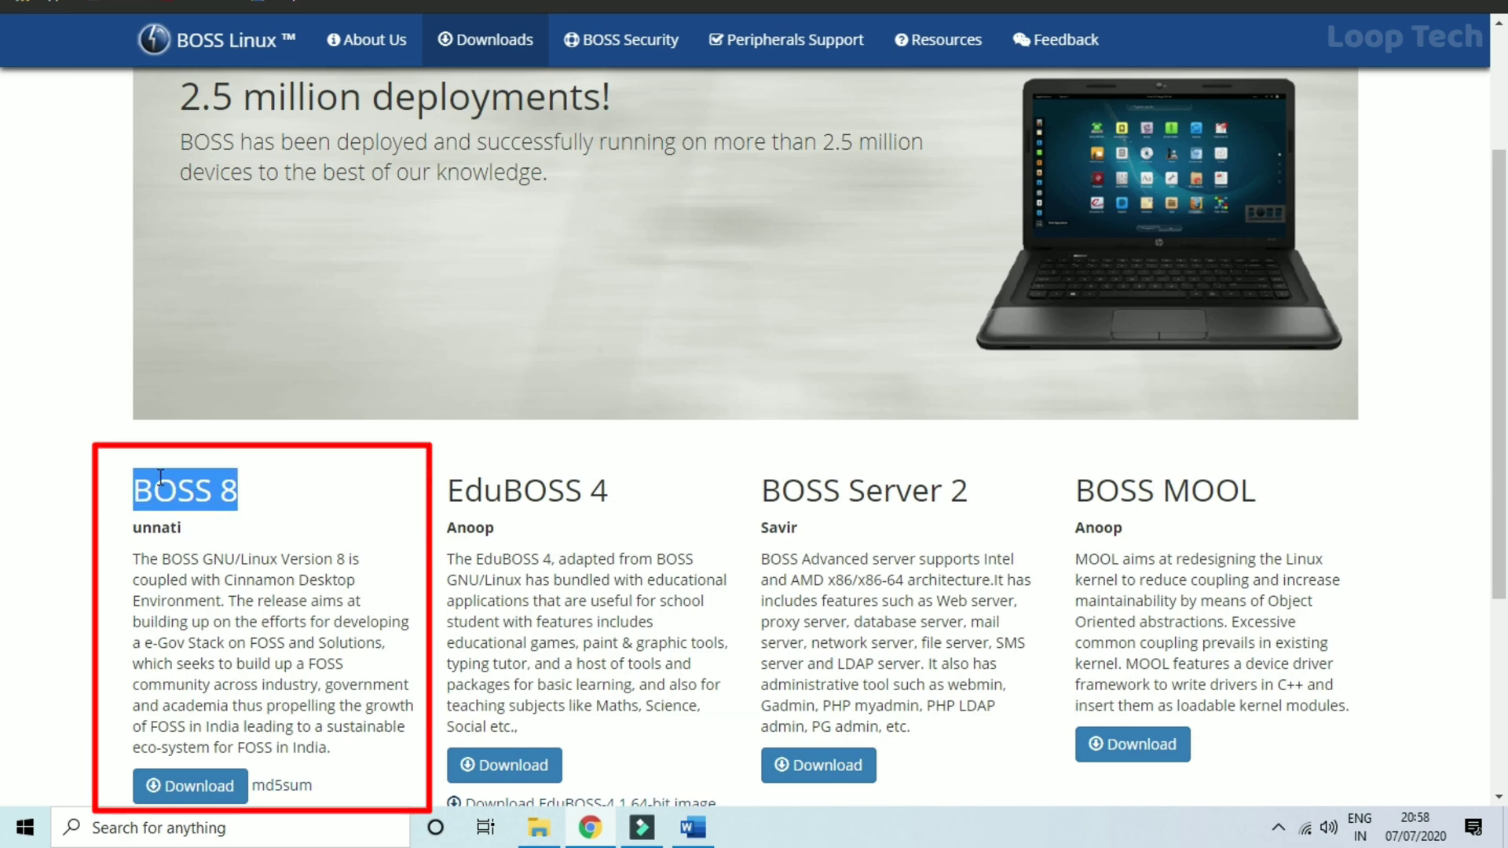
pyautogui.scroll(-2, 267, 618)
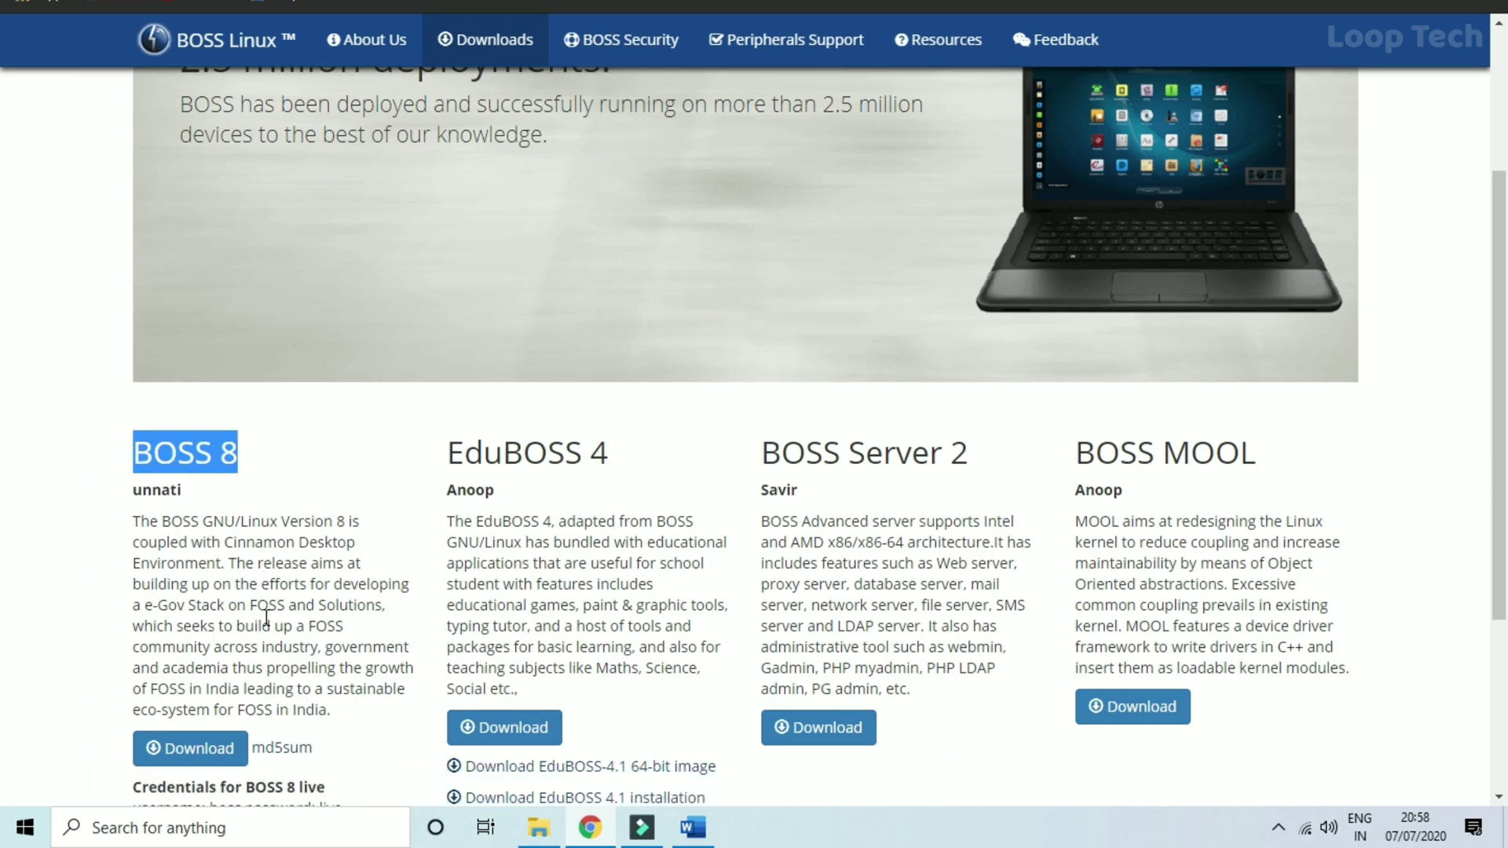
pyautogui.scroll(-2, 267, 618)
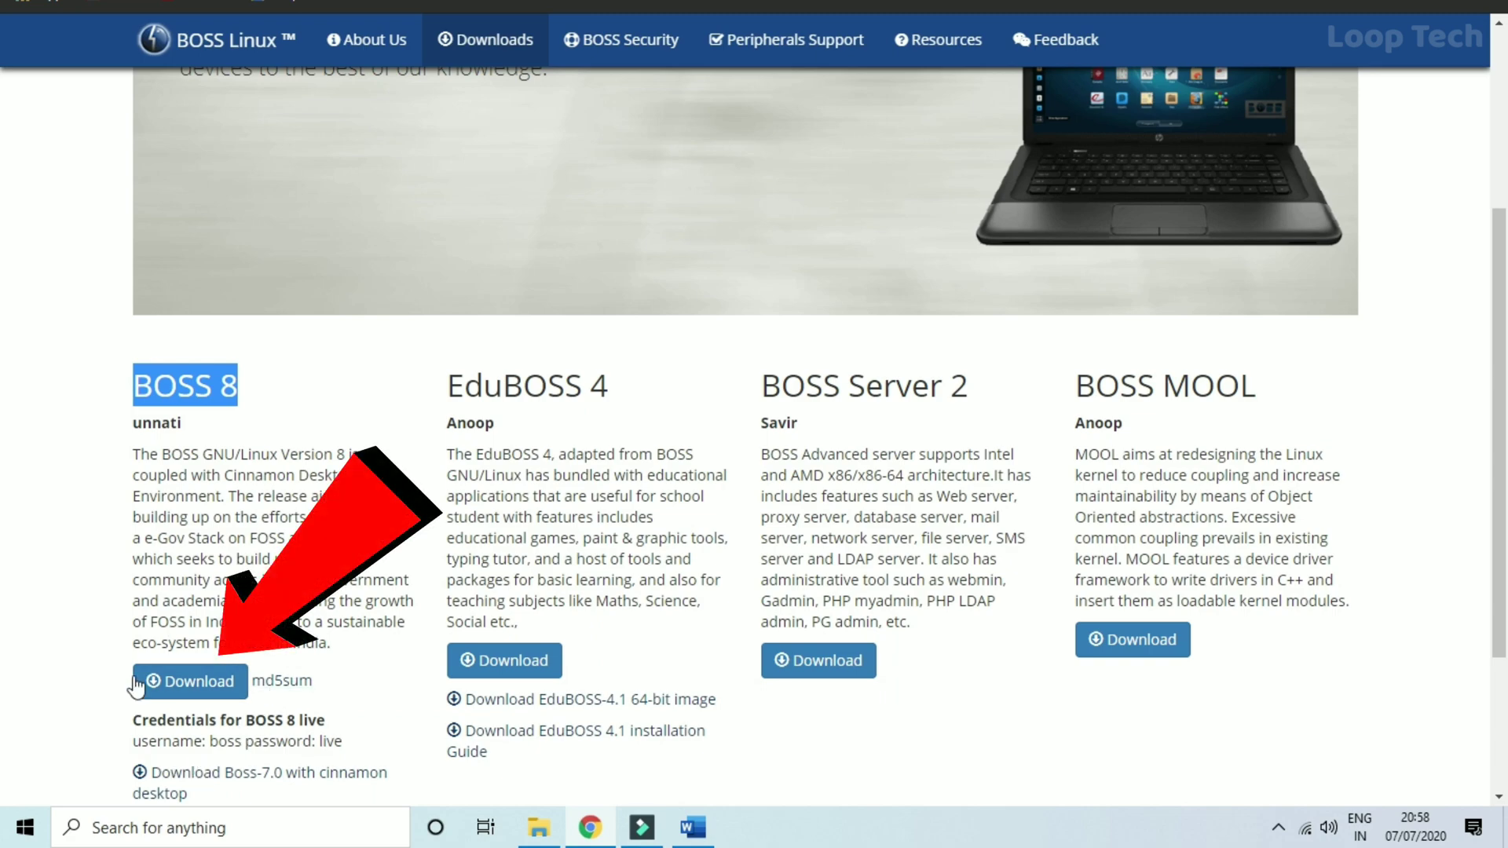
pyautogui.click(230, 681)
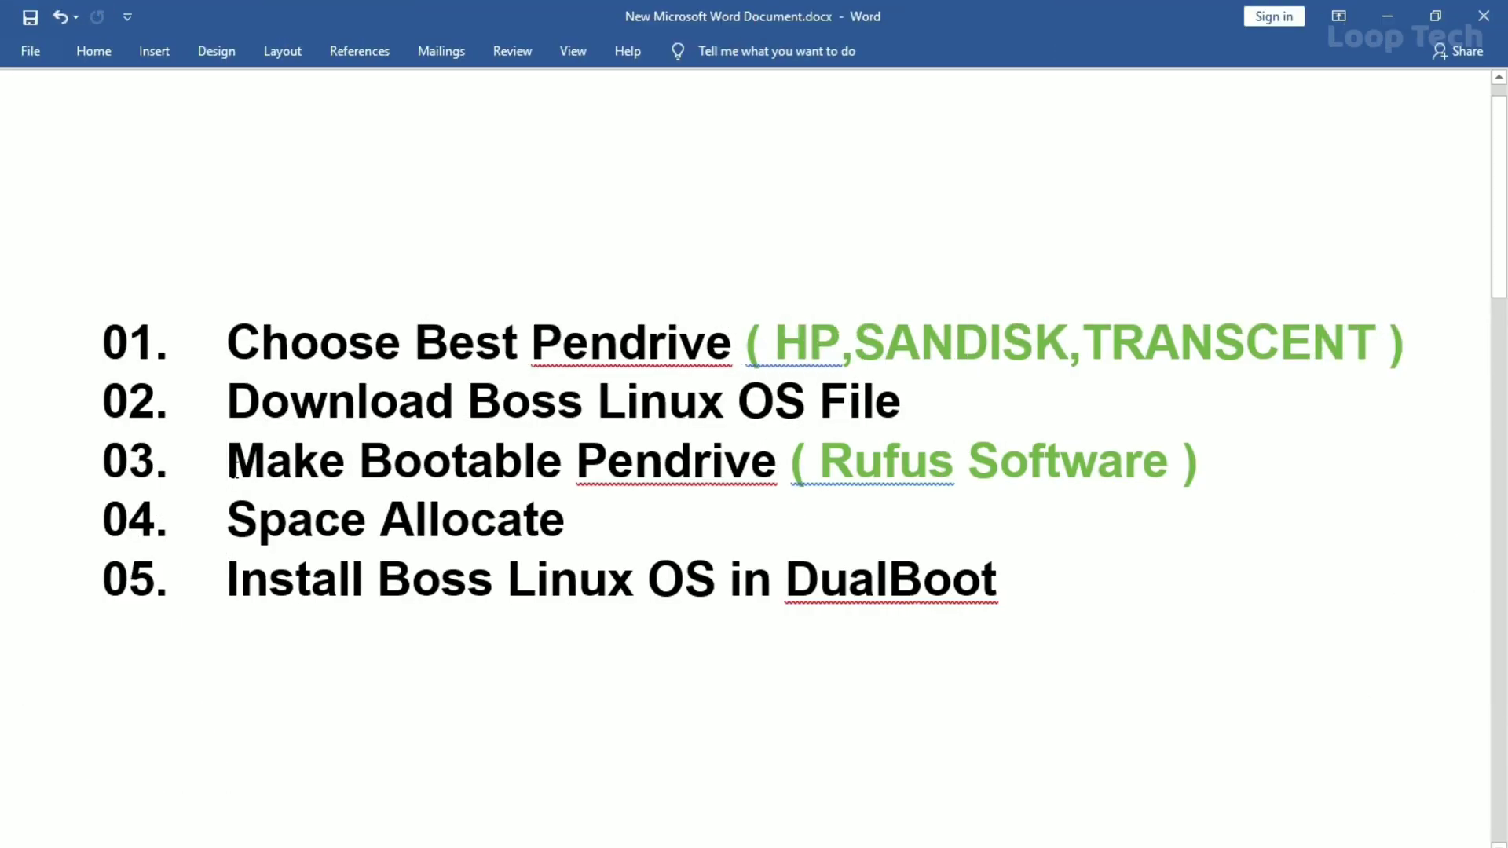
# Step: Switch to the Word checklist and highlight "Make Bootable Pendrive" and its "( Rufus Software )" note
pyautogui.moveTo(234, 466); pyautogui.dragTo(714, 488)
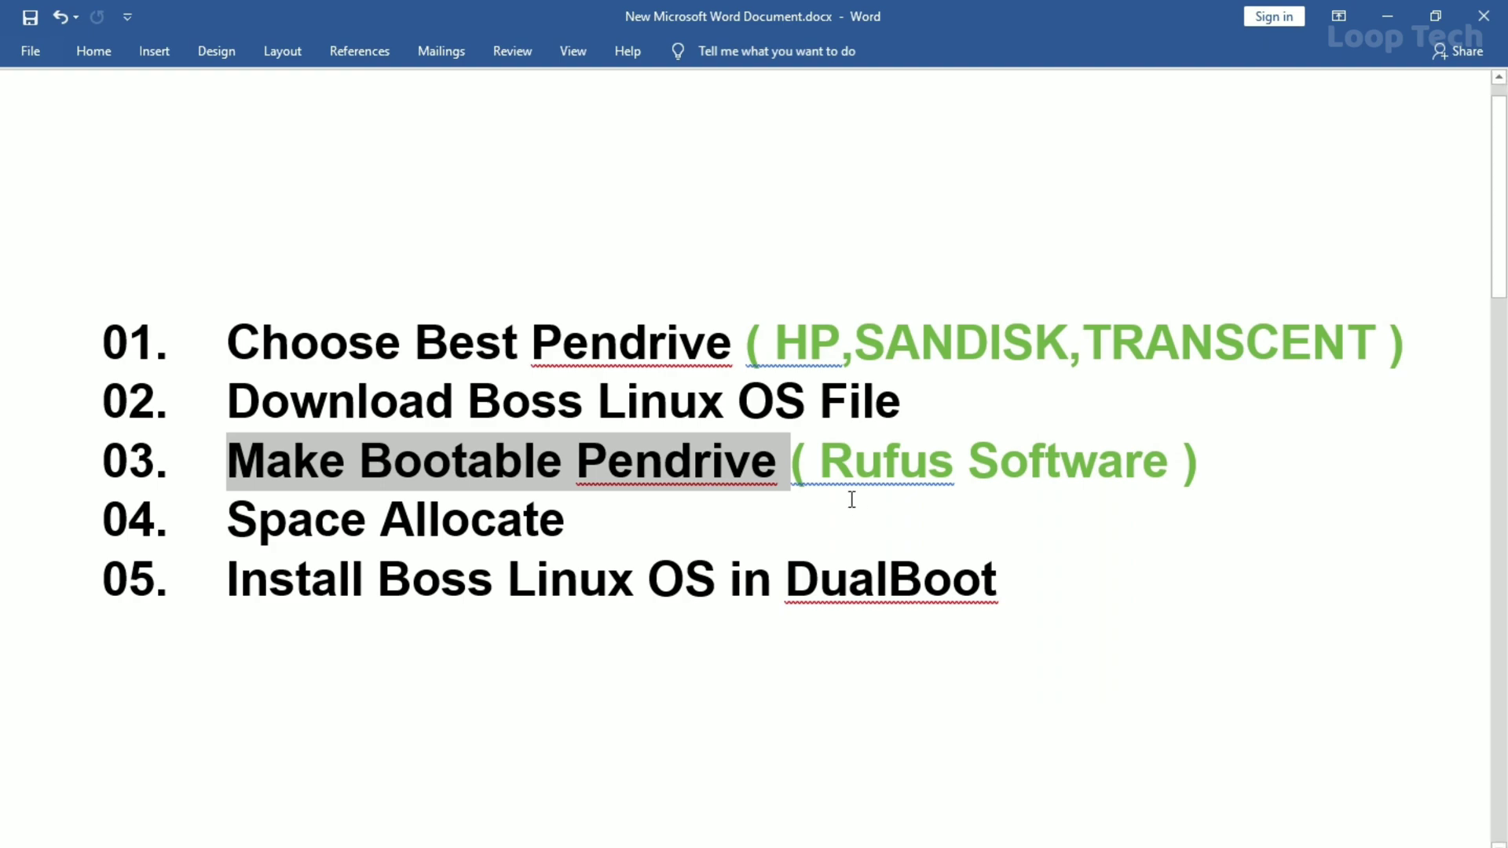
pyautogui.moveTo(789, 463); pyautogui.dragTo(1242, 465)
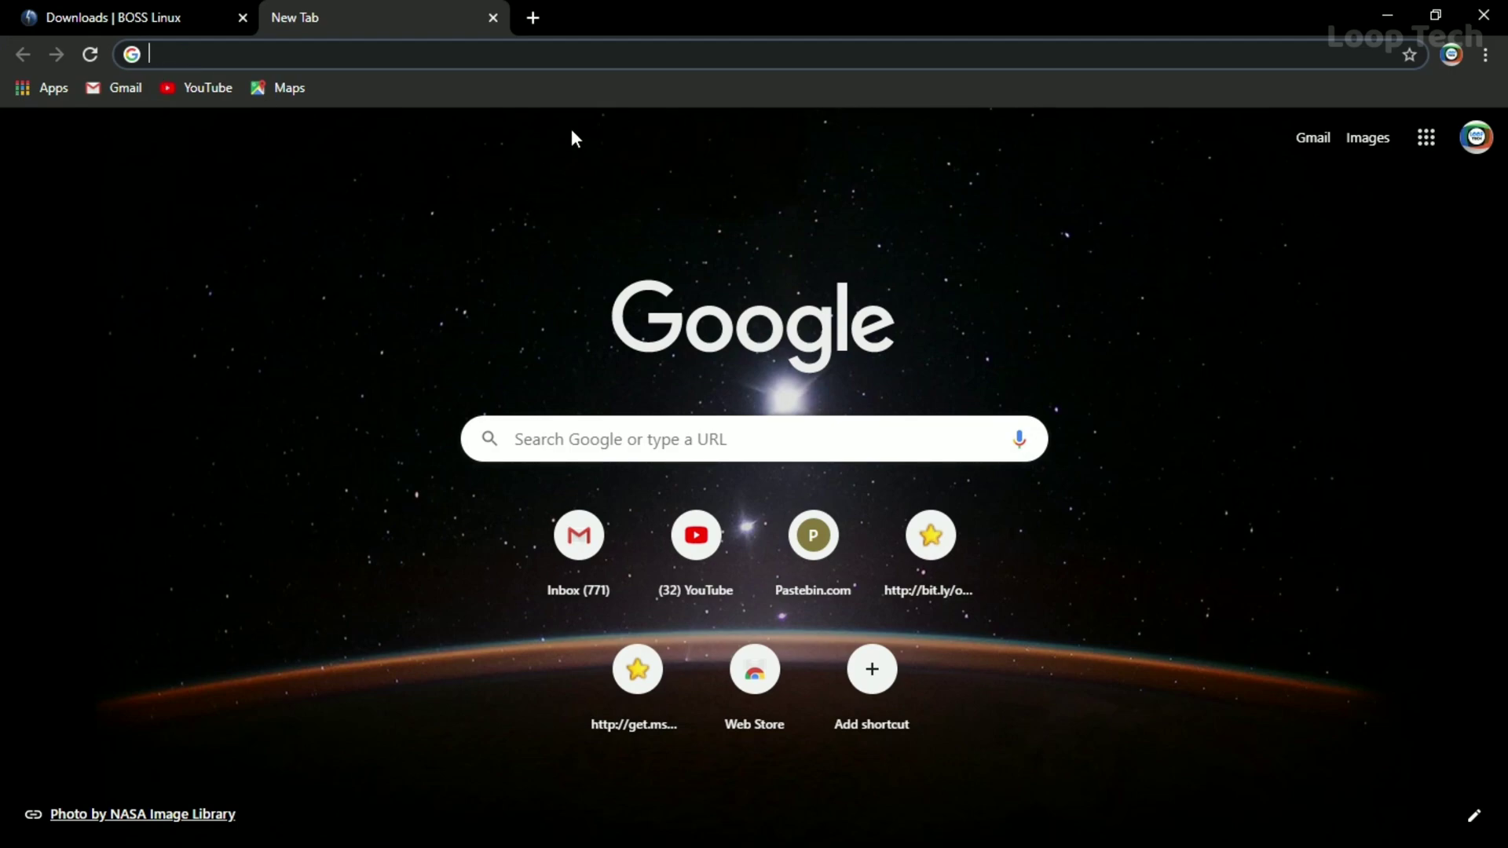
# Step: Switch to Chrome, search for "rufus download" and download Rufus 3.11 from the official Rufus website
pyautogui.write('rufus download')
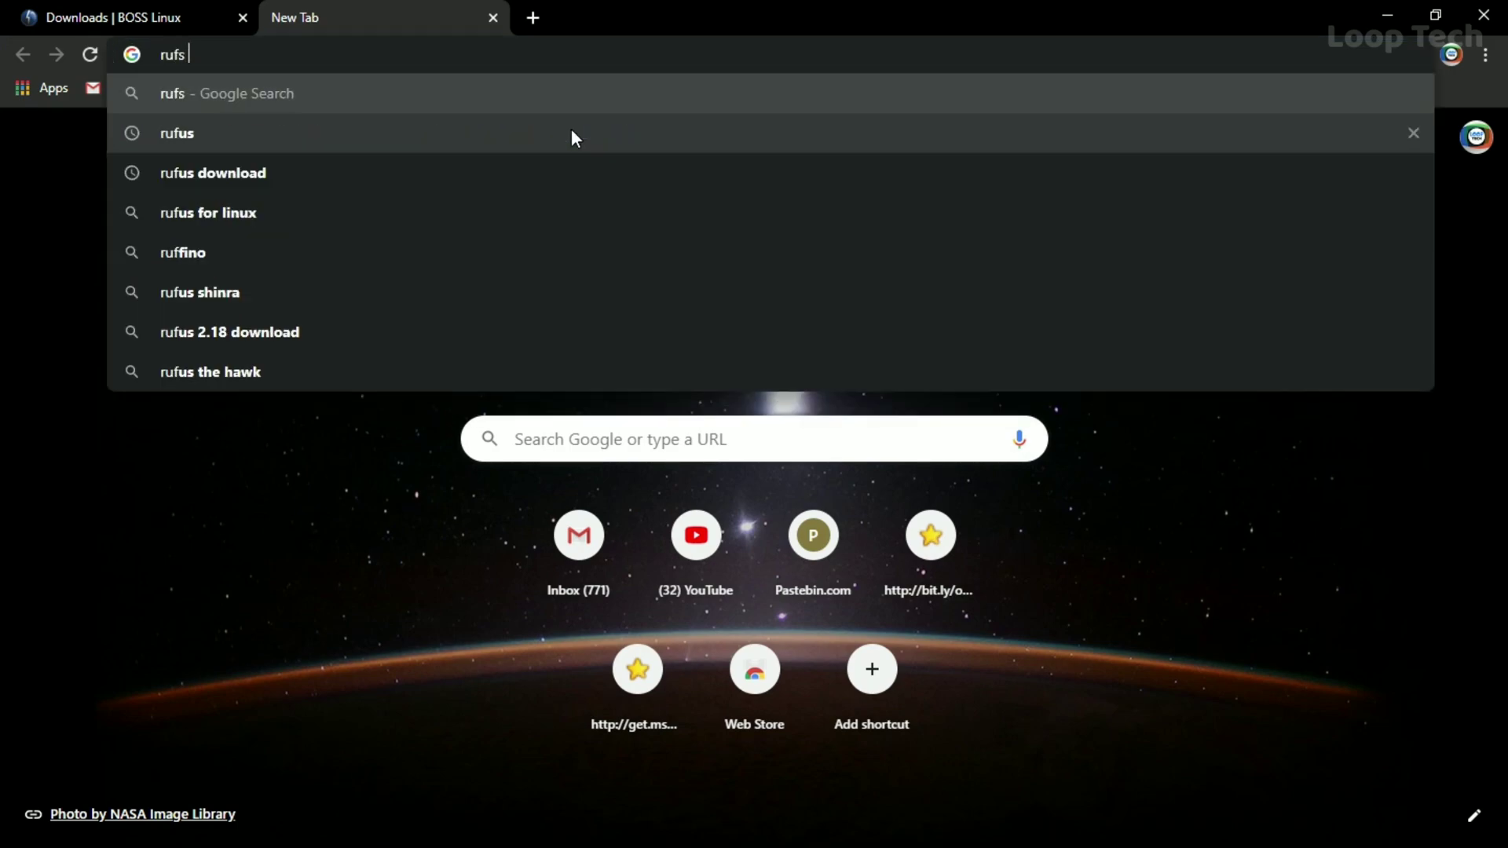
pyautogui.press('Return')
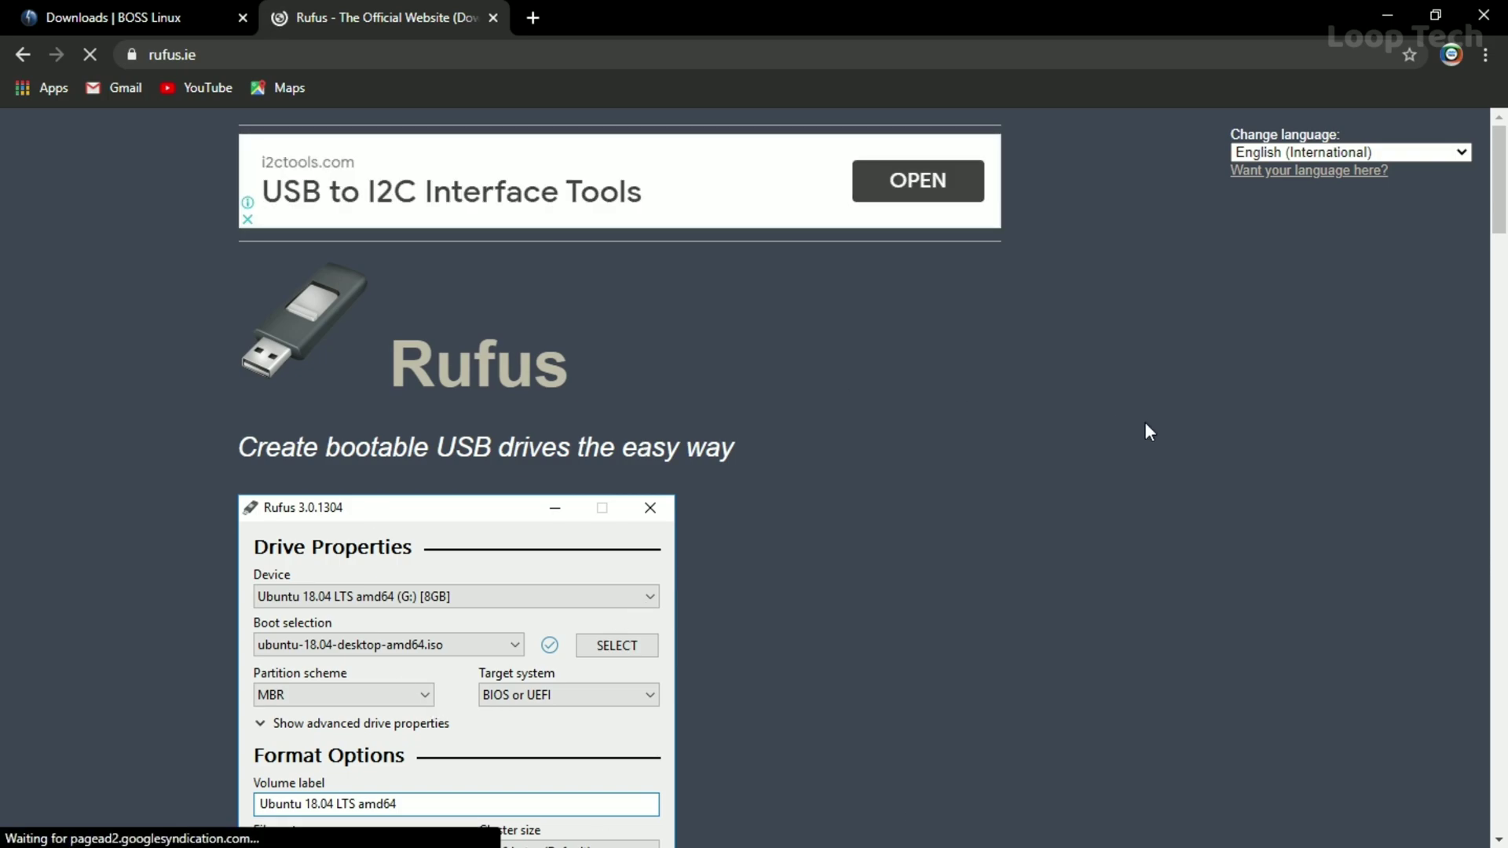
pyautogui.scroll(-8, 902, 541)
pyautogui.scroll(-5, 896, 542)
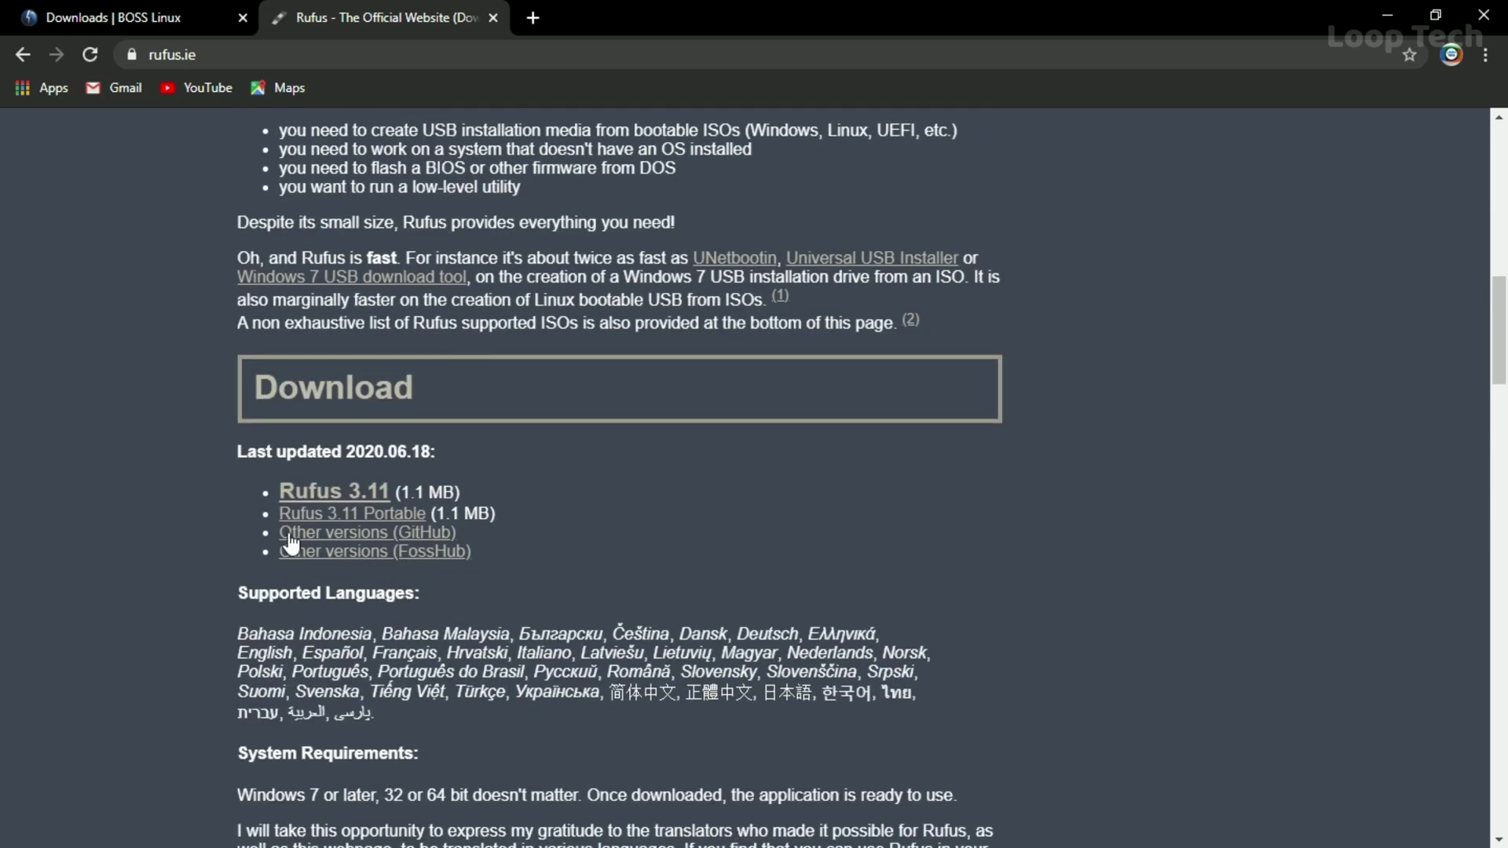
pyautogui.click(335, 494)
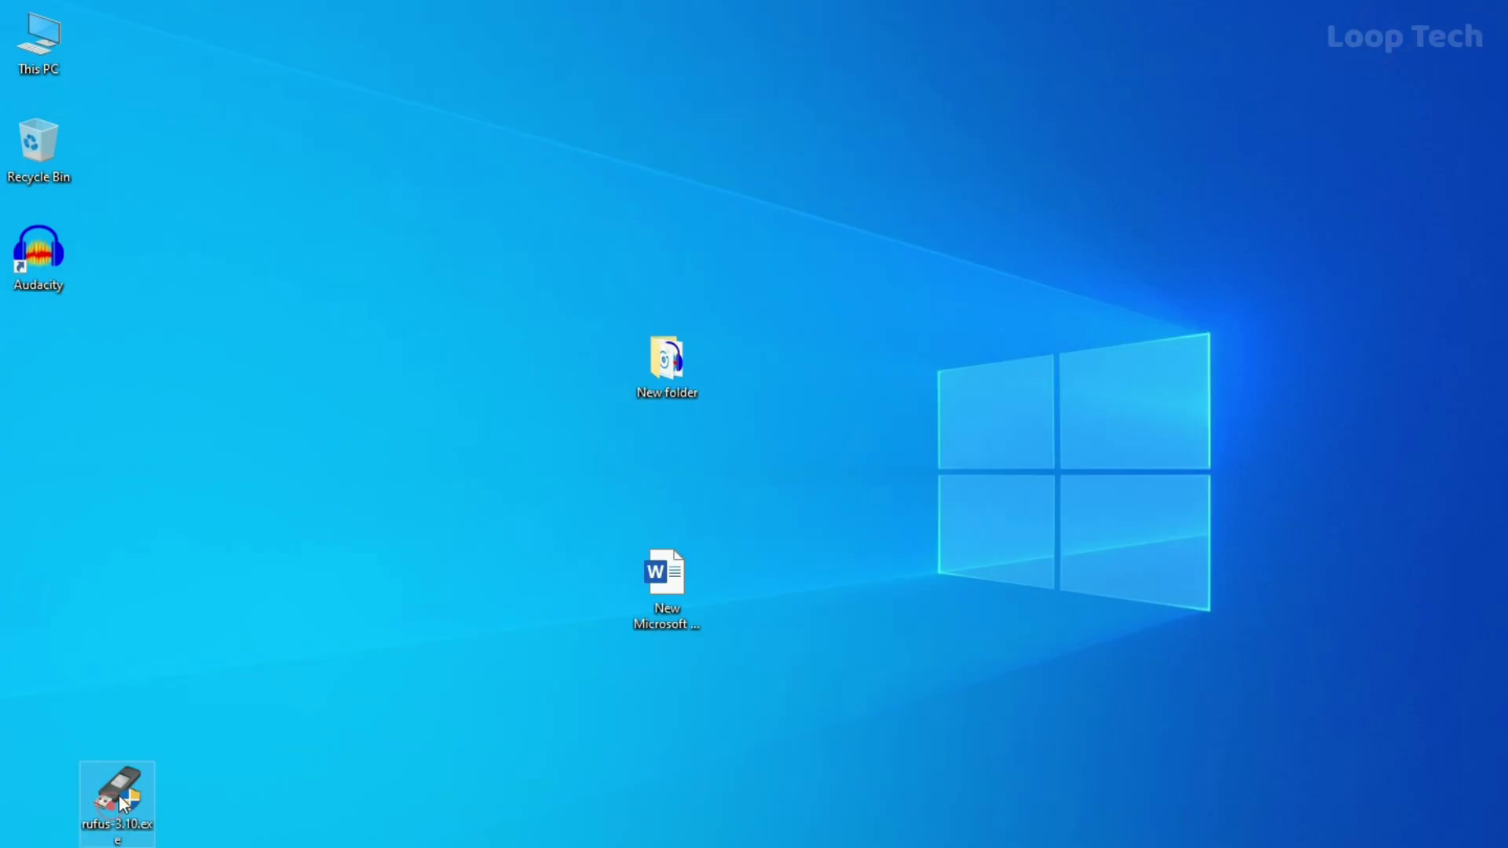
# Step: Move rufus-3.10.exe to a free spot on the Windows desktop and run it as administrator
pyautogui.click(132, 785)
pyautogui.doubleClick(100, 815)
pyautogui.moveTo(100, 800); pyautogui.dragTo(179, 589)
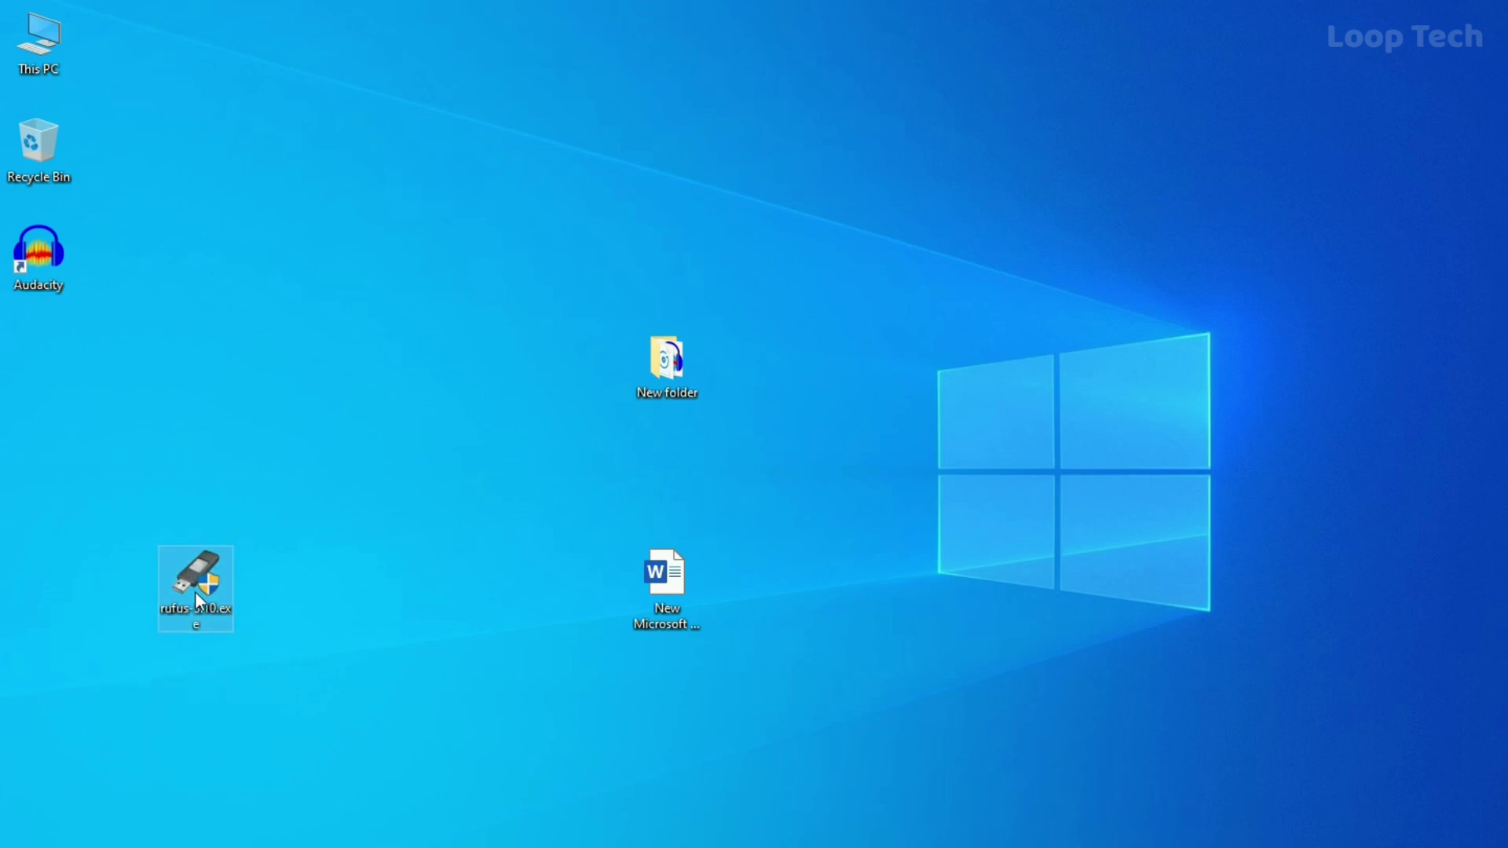
pyautogui.rightClick(186, 586)
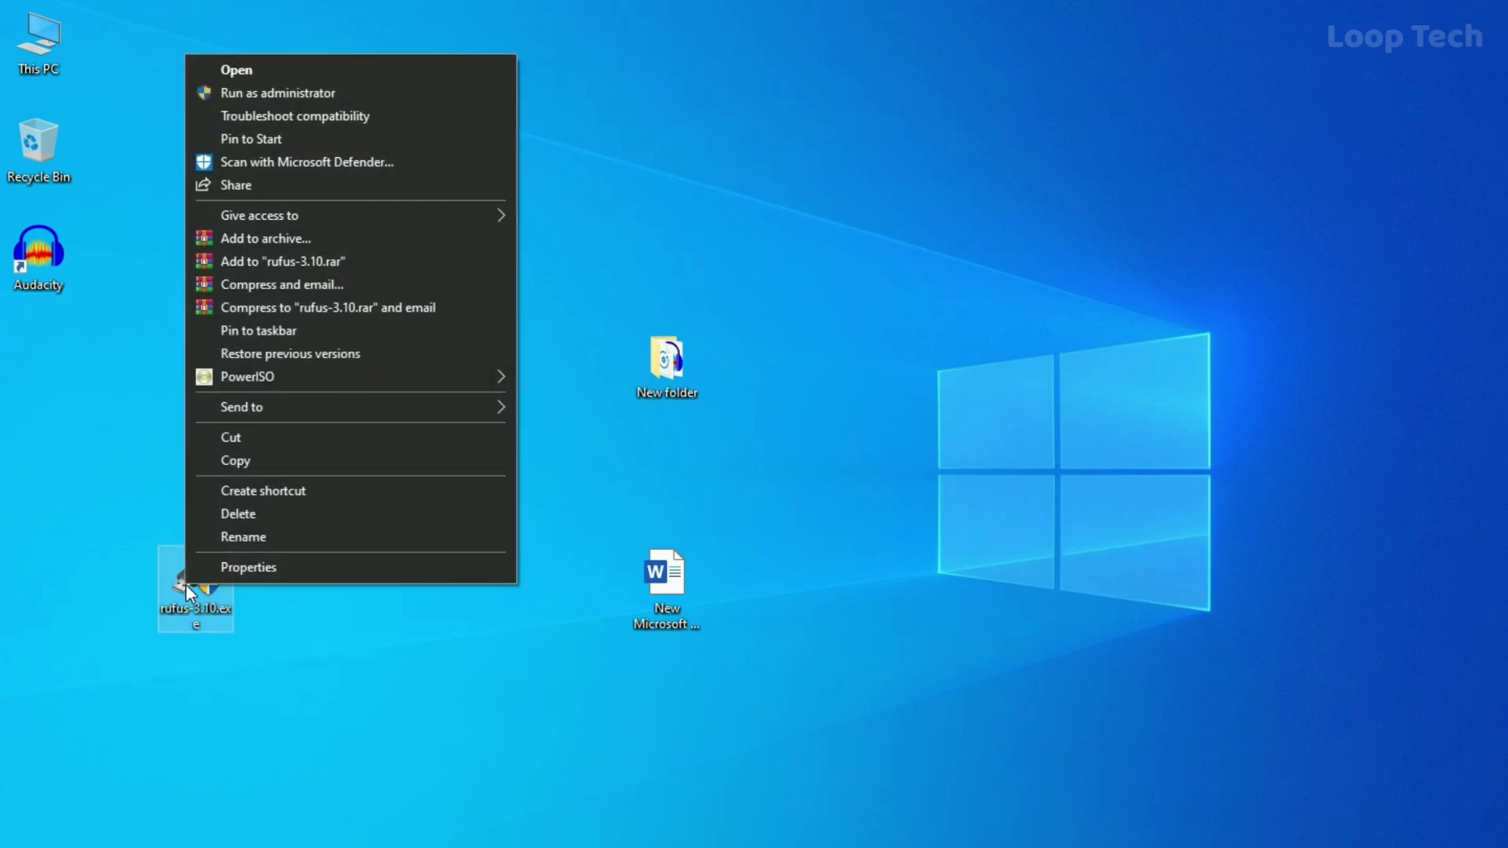
pyautogui.click(399, 92)
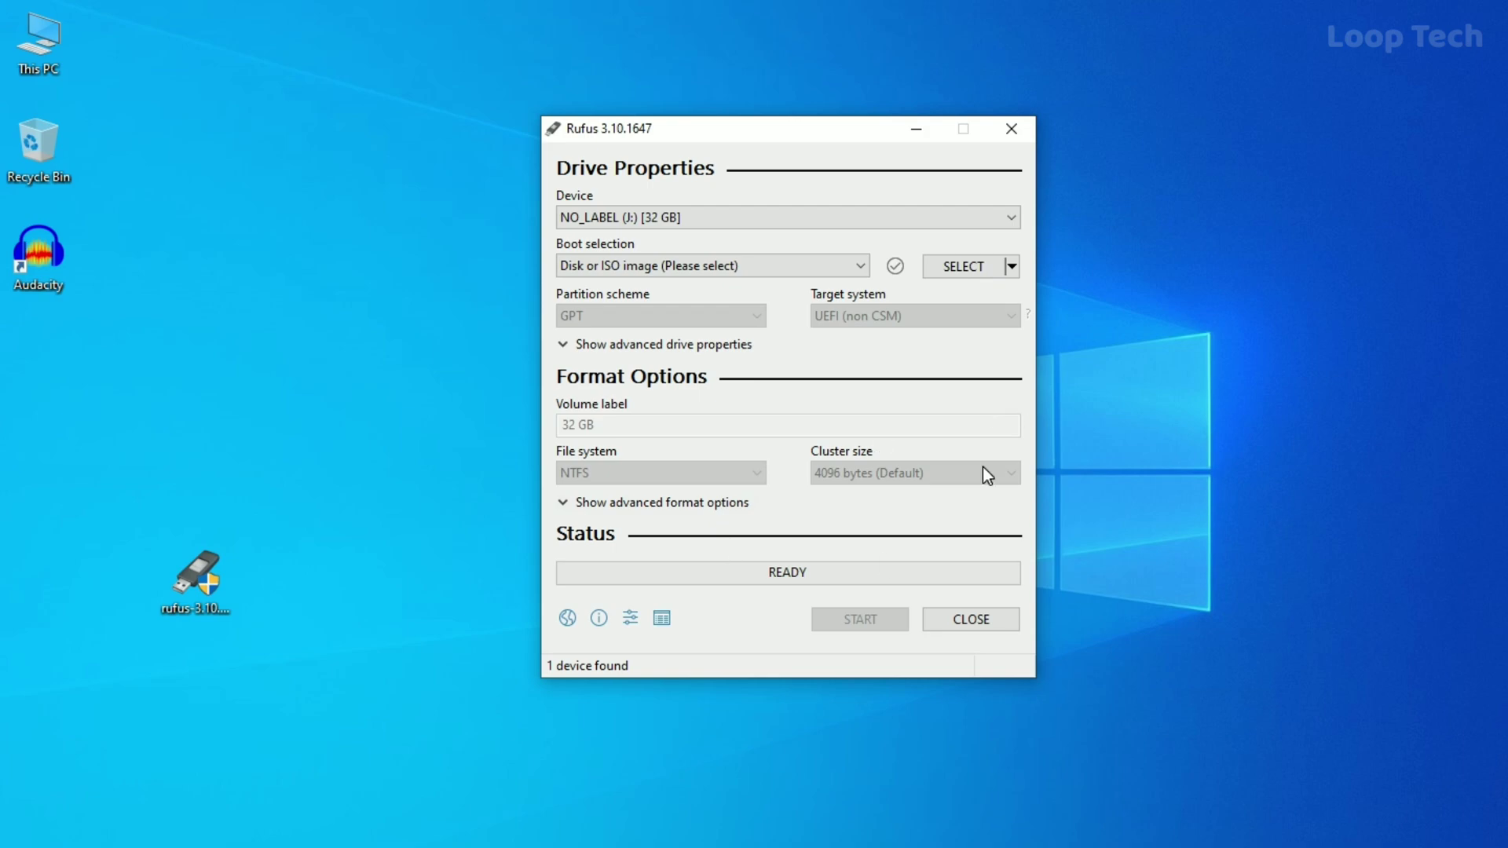
# Step: Load Boss 8.iso from the Ubuntu Linux folder as the boot image for the pendrive
pyautogui.click(977, 270)
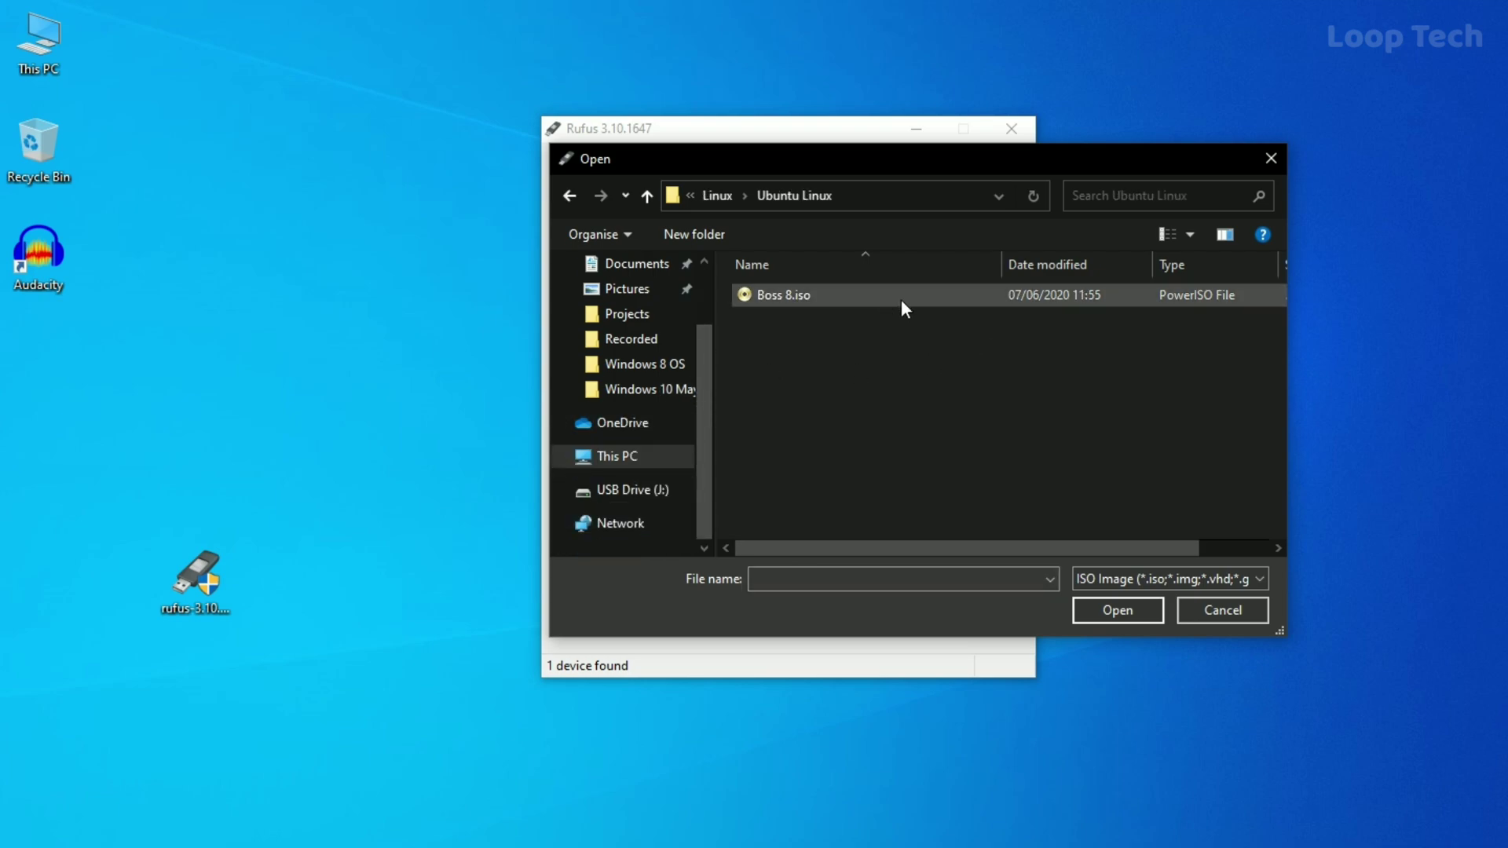
pyautogui.click(911, 296)
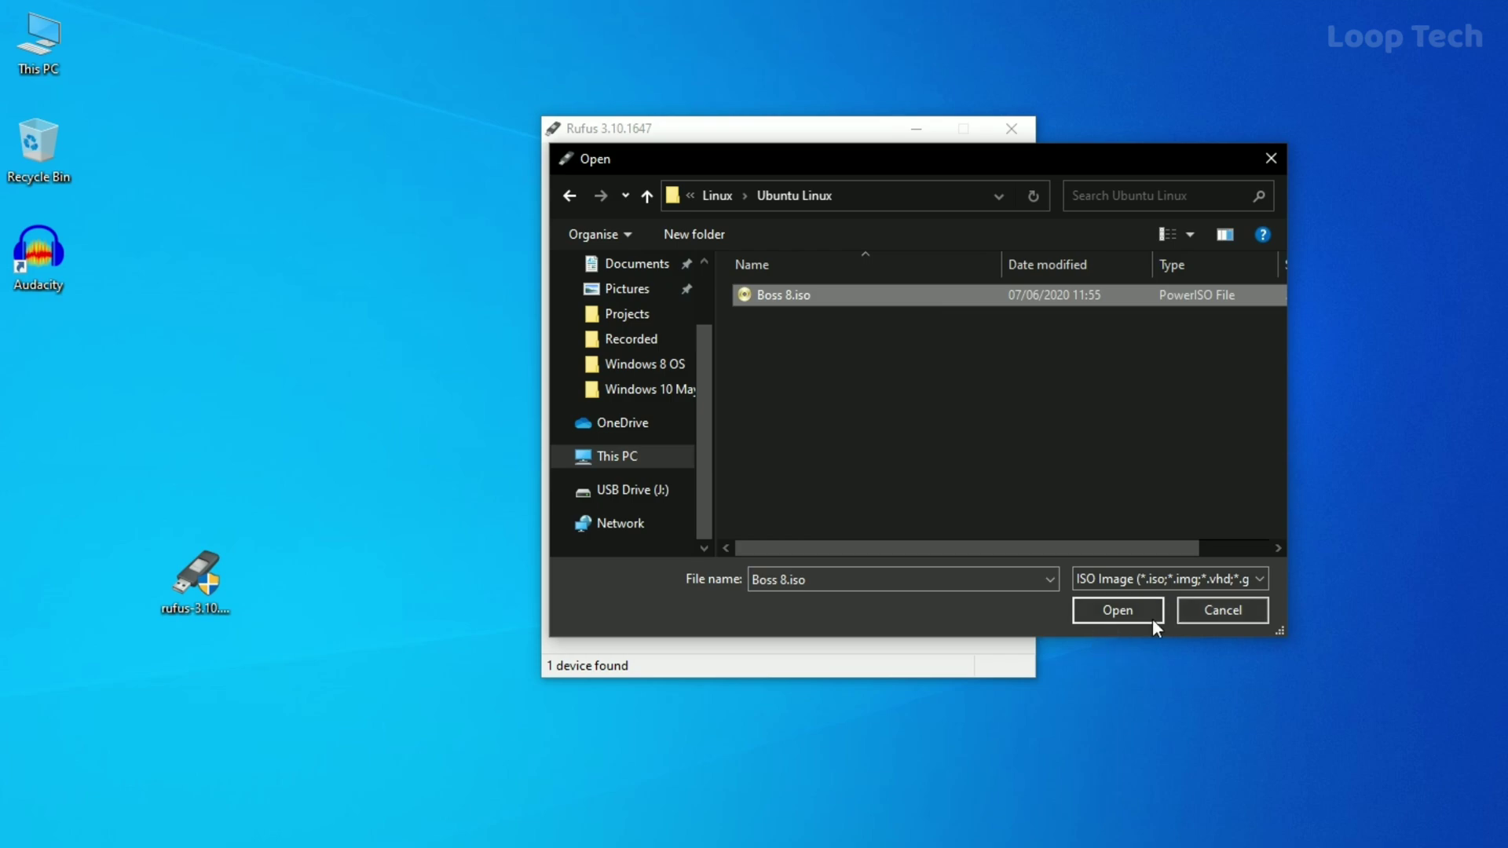
pyautogui.click(1135, 609)
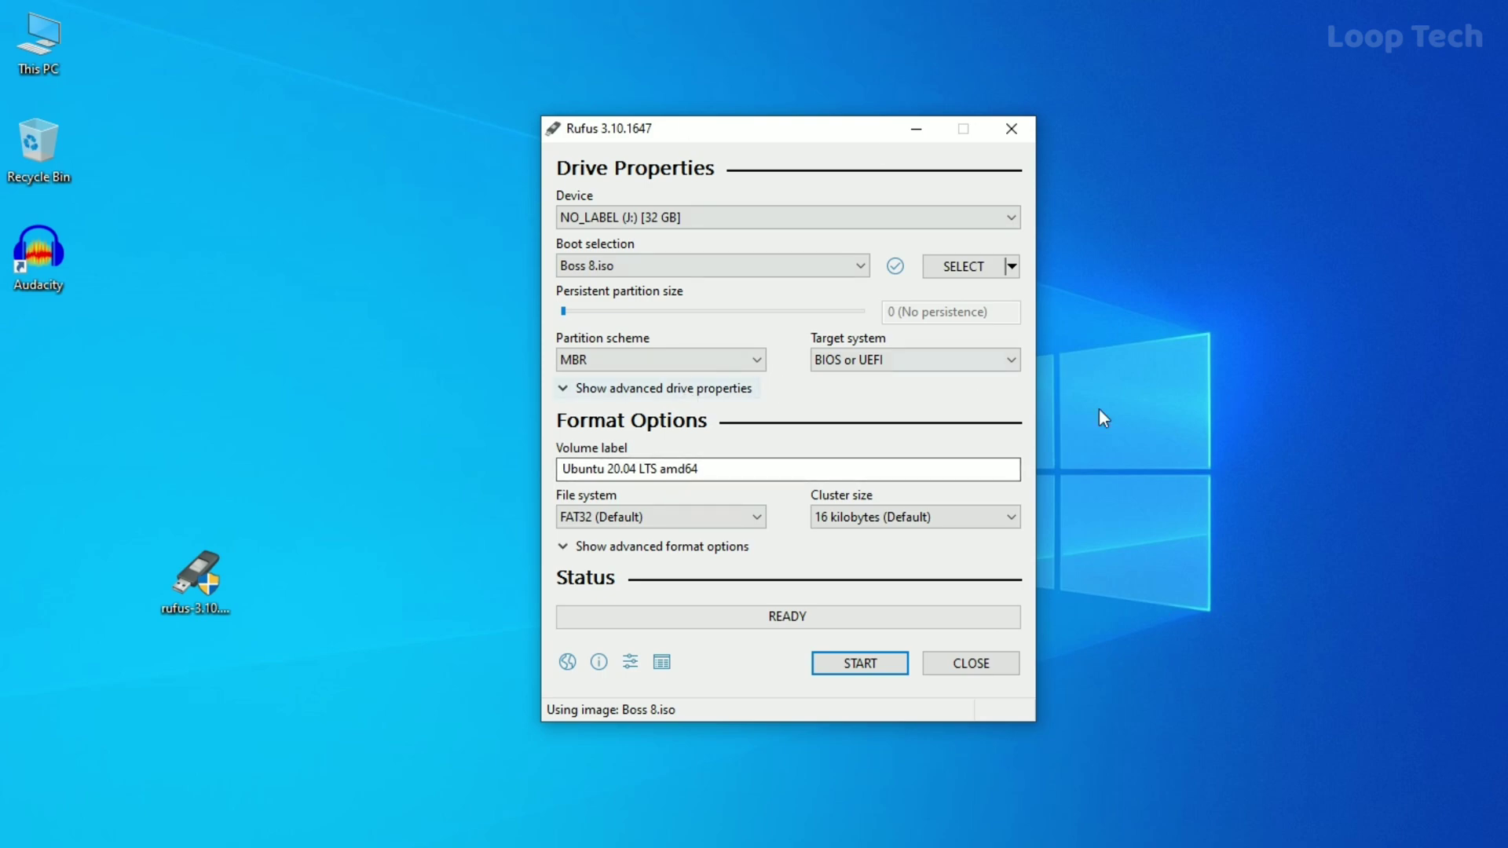
# Step: Write the image to the pendrive in DD Image mode, downloading the required Syslinux files and accepting the erasure of the drive's data
pyautogui.click(864, 668)
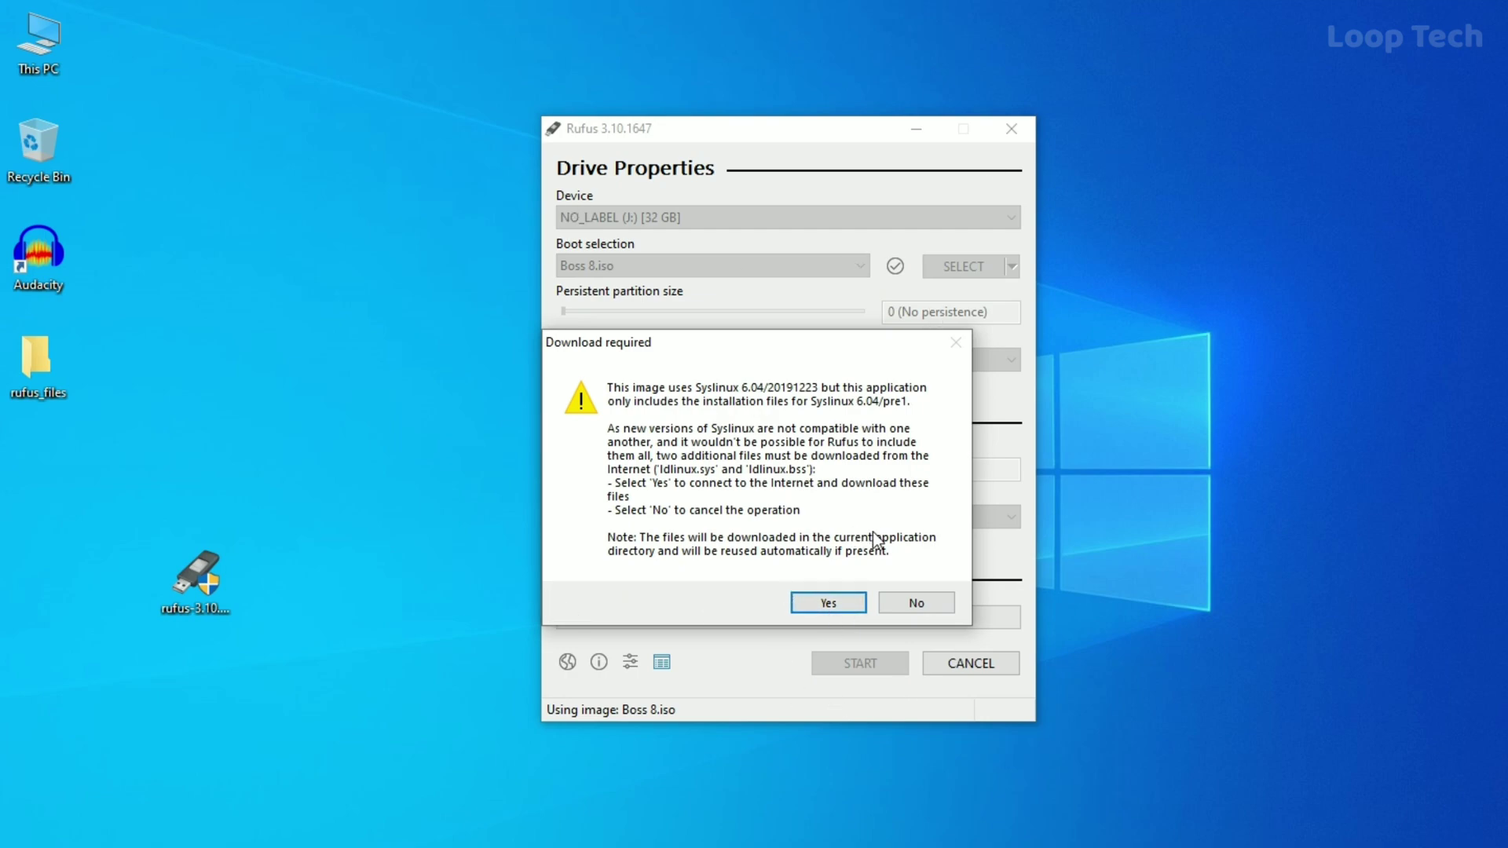
pyautogui.click(840, 604)
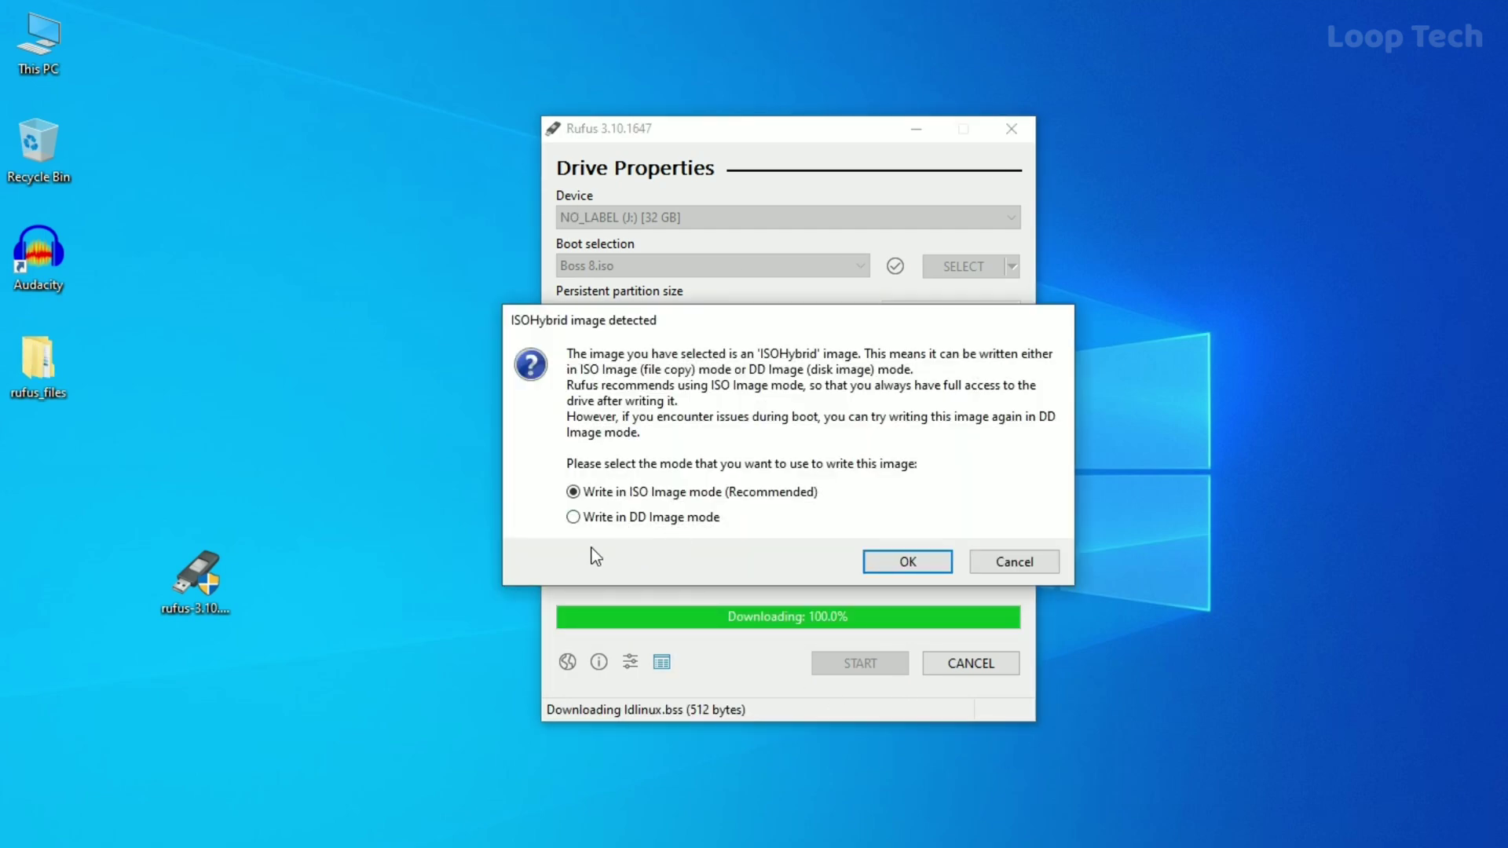
pyautogui.click(652, 518)
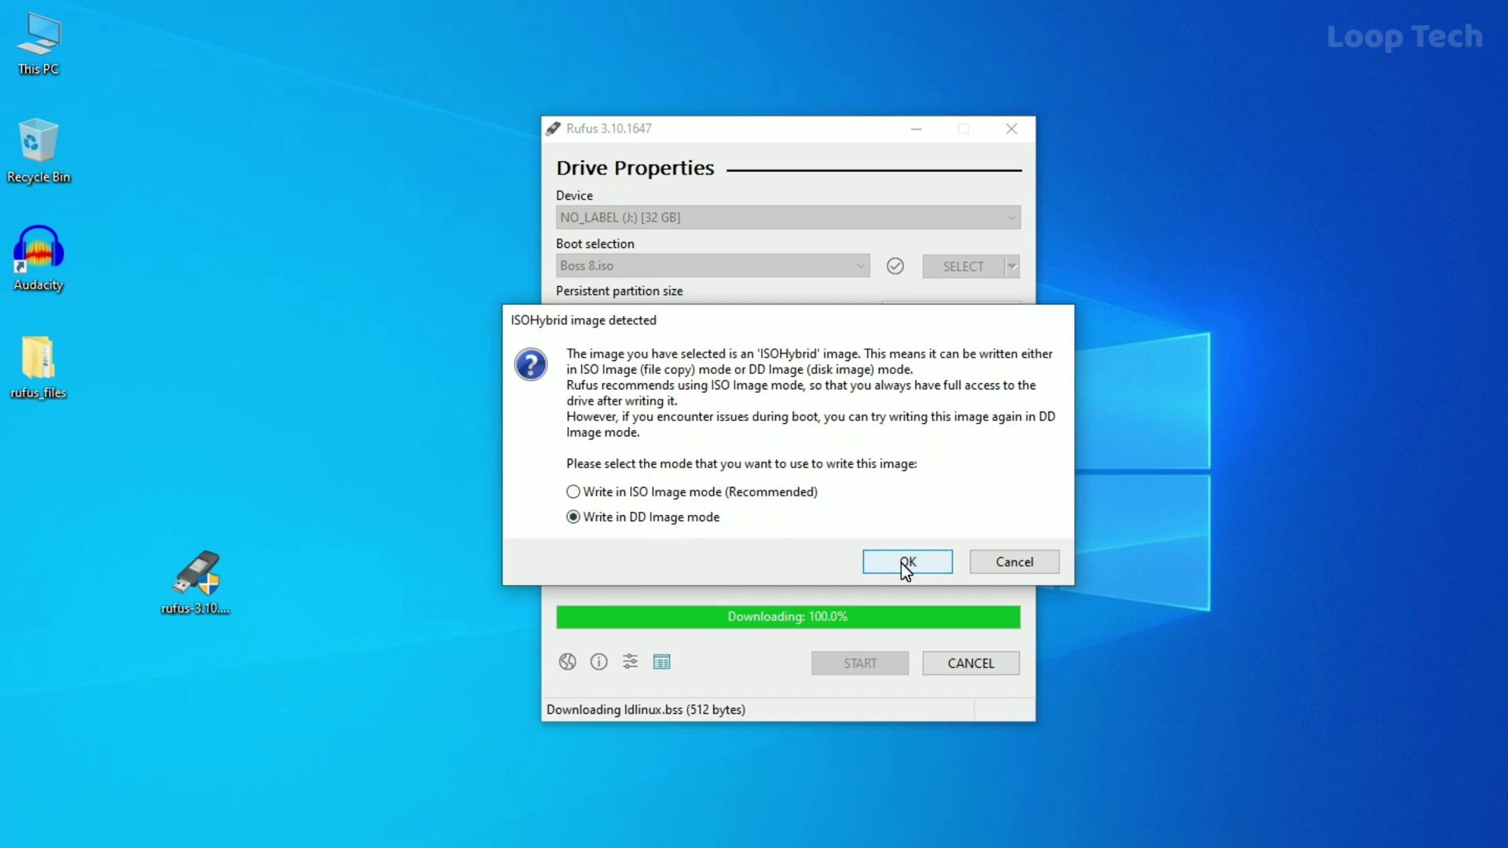
pyautogui.click(902, 562)
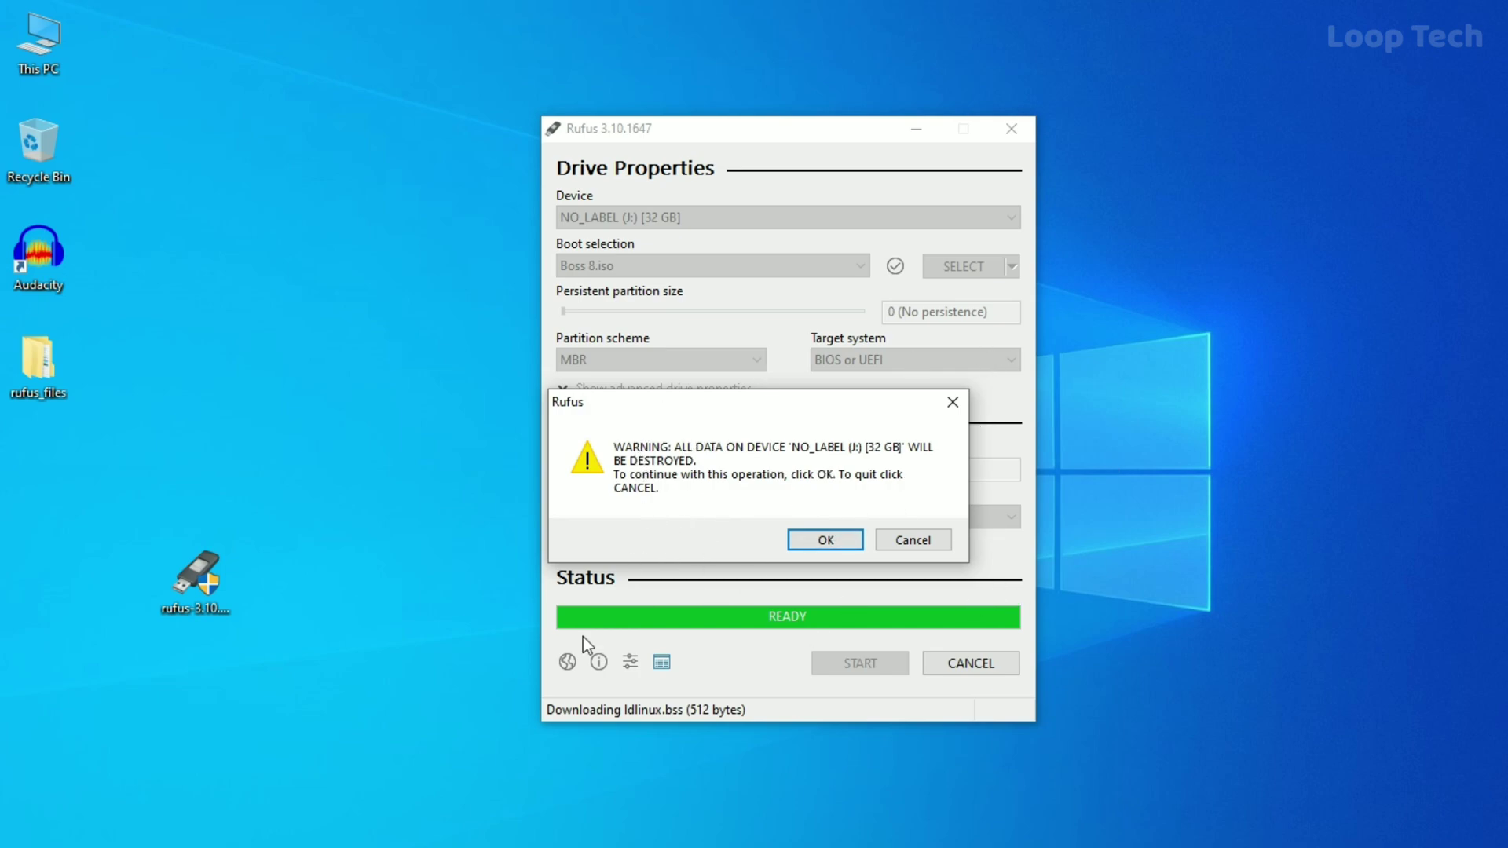
pyautogui.click(832, 540)
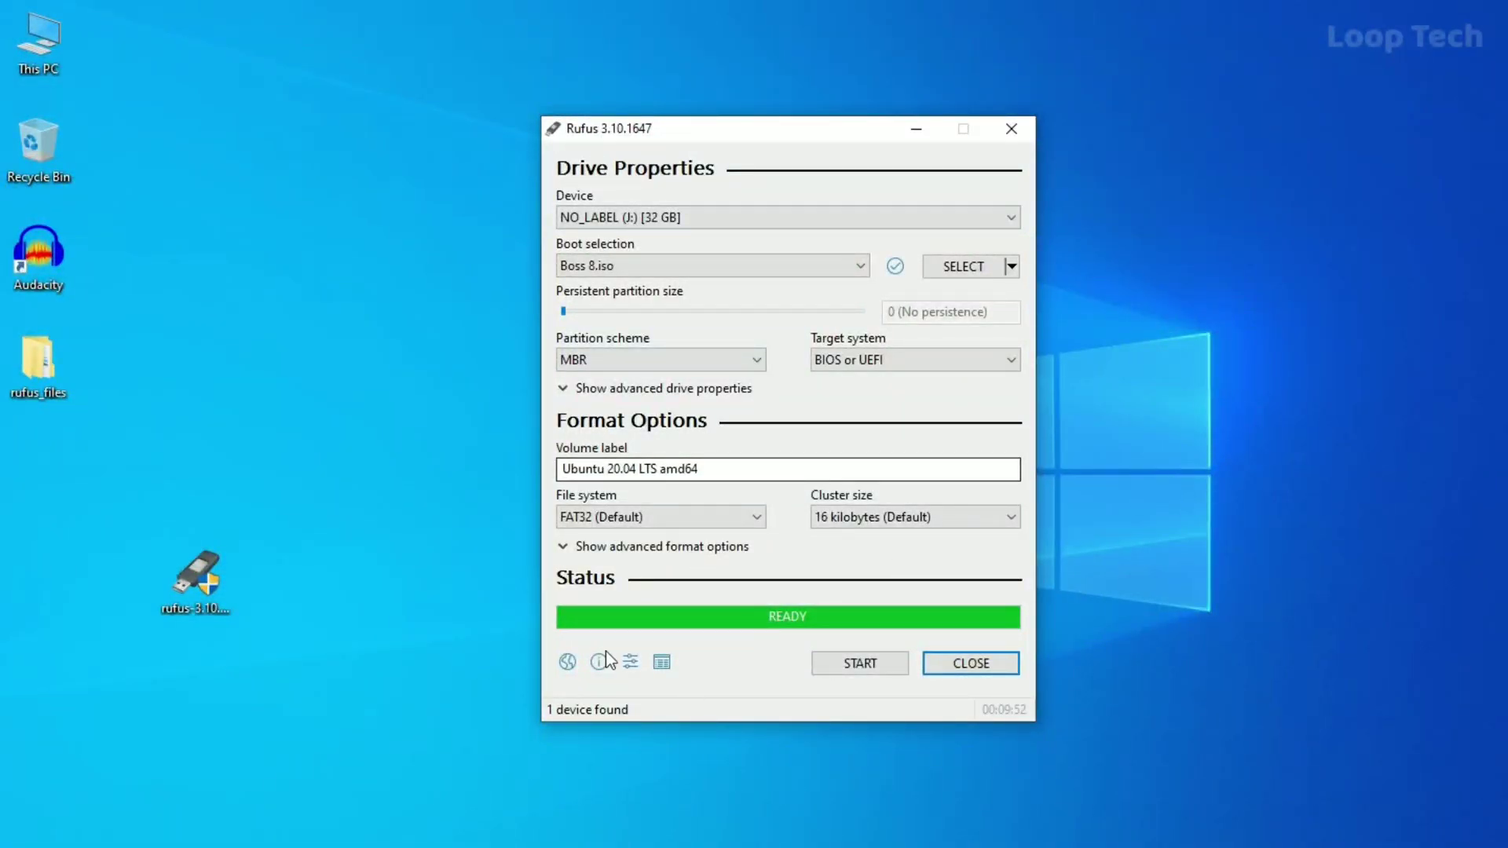
# Step: Open This PC, switch to the Word checklist to highlight "Space Allocate", and return to the desktop
pyautogui.doubleClick(23, 38)
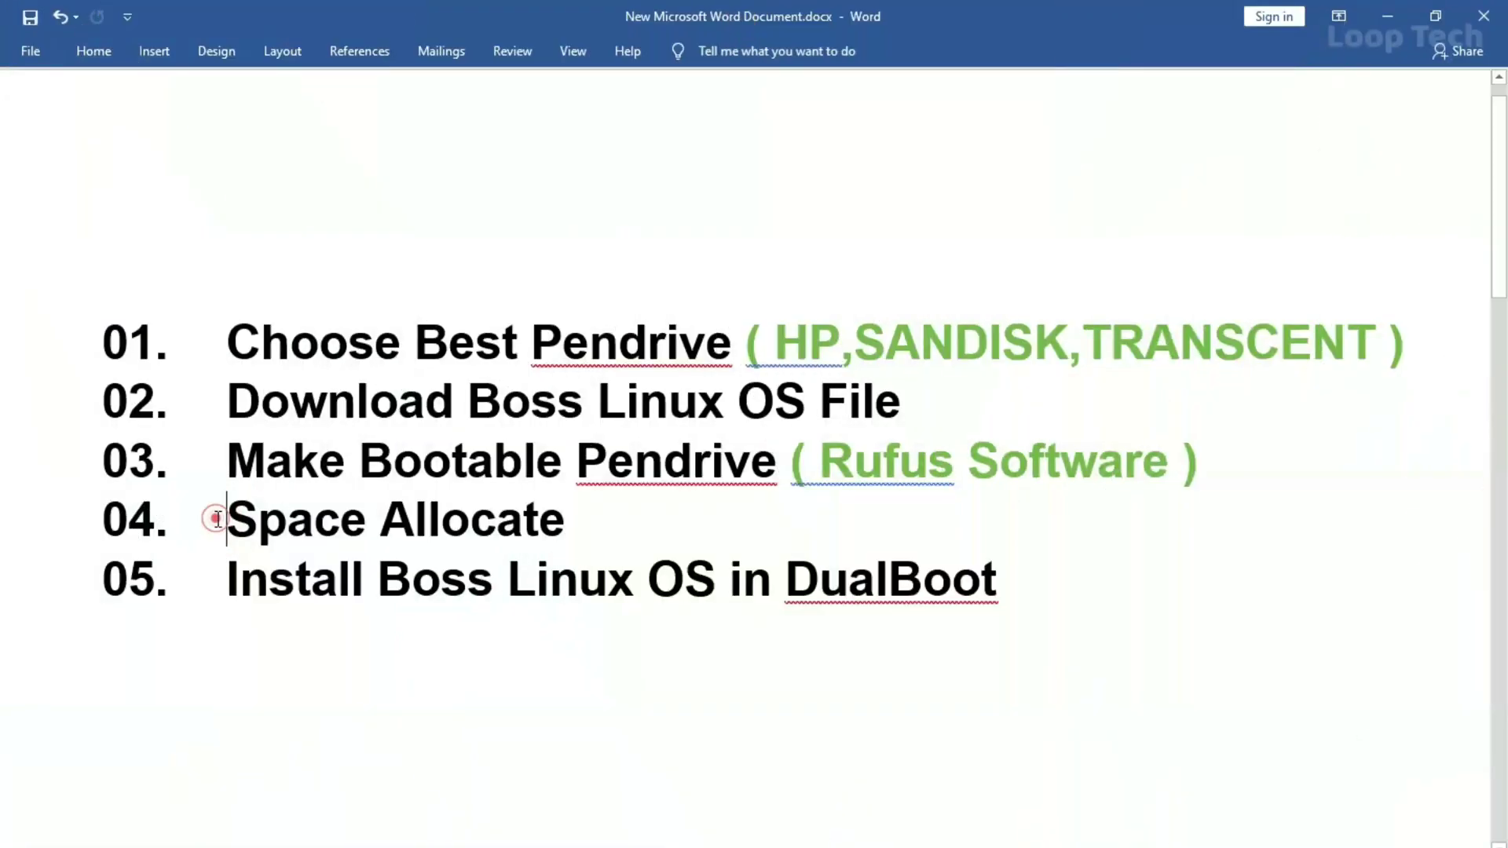
pyautogui.moveTo(212, 519); pyautogui.dragTo(610, 521)
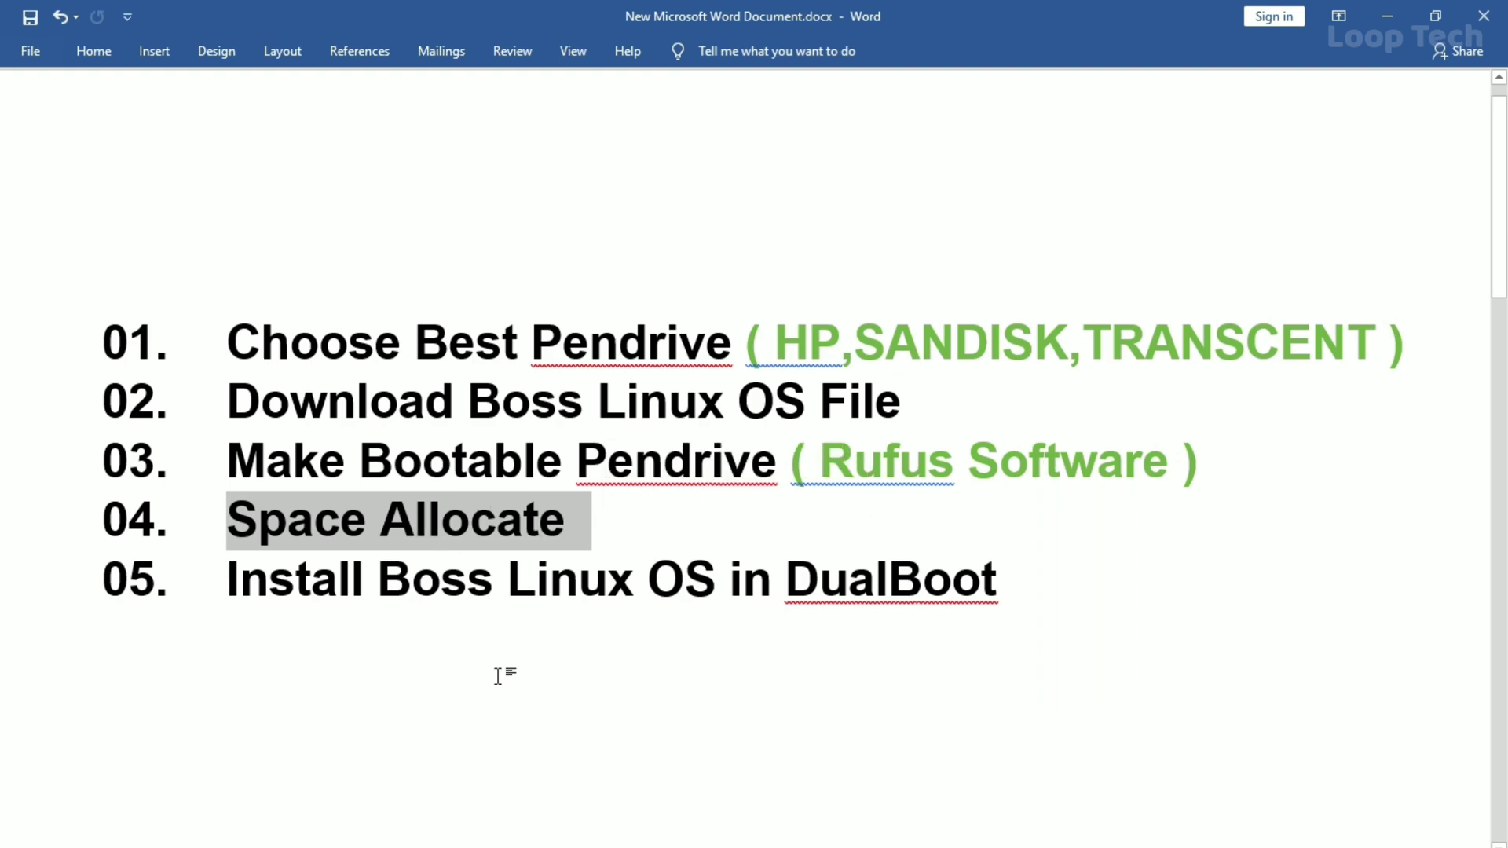
pyautogui.click(1388, 16)
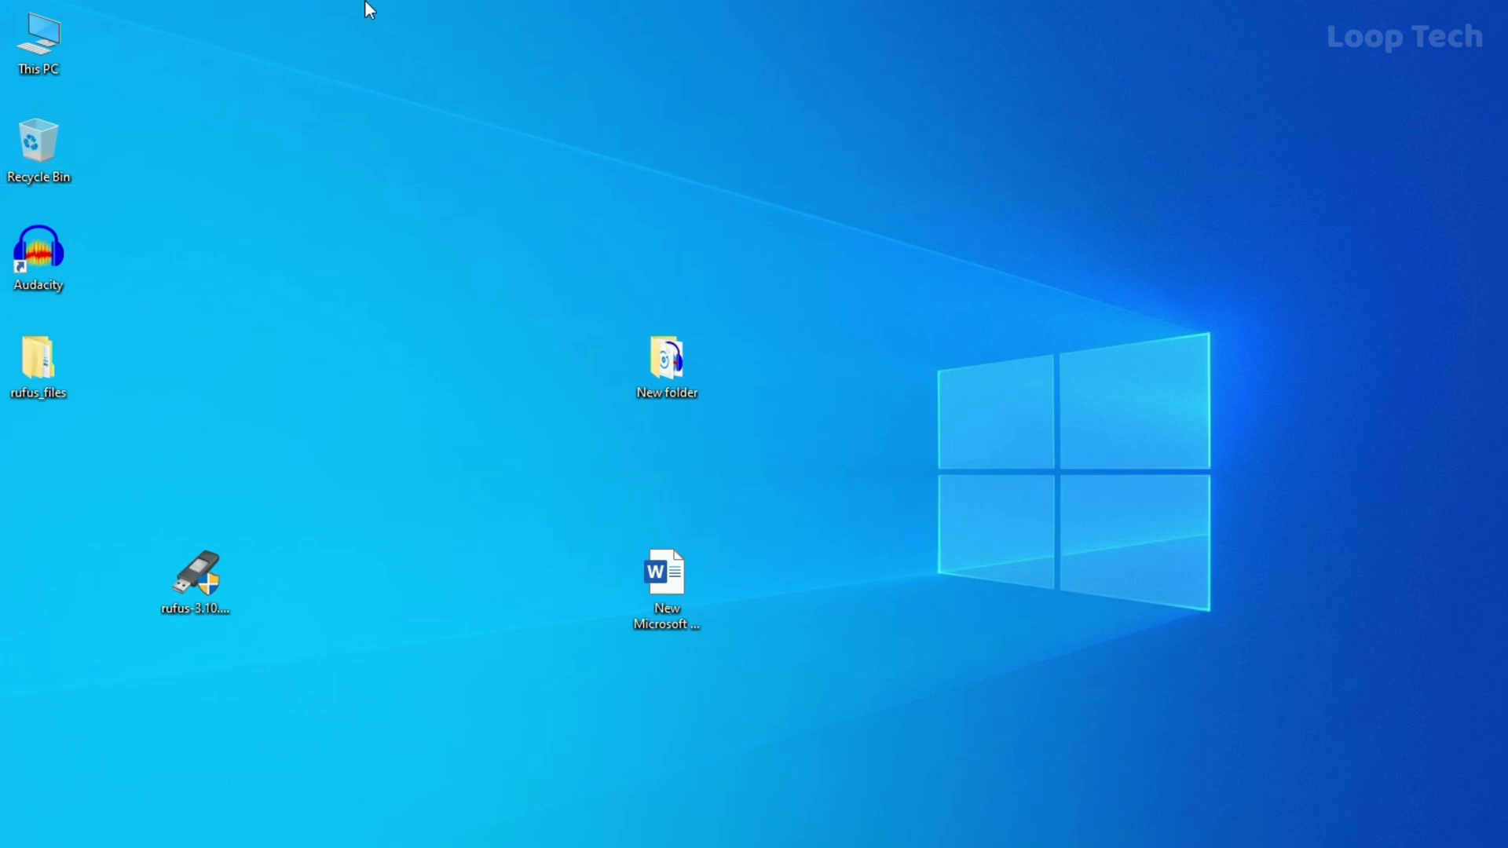
# Step: Examine the drives in This PC, single out New Volume (I:) for the Linux space, and minimize the window
pyautogui.doubleClick(40, 38)
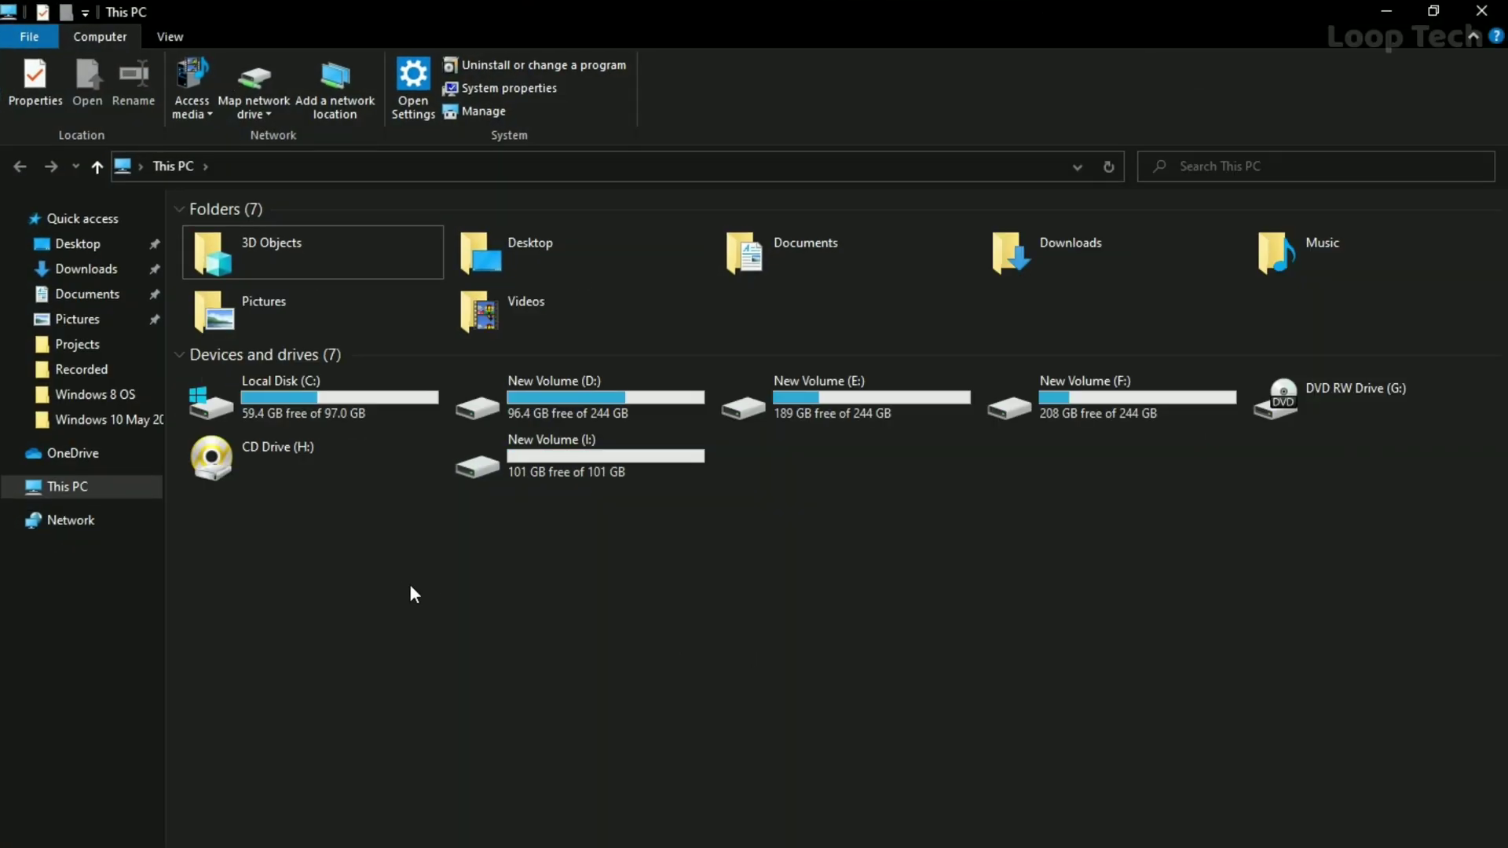
pyautogui.moveTo(409, 583); pyautogui.dragTo(1204, 417)
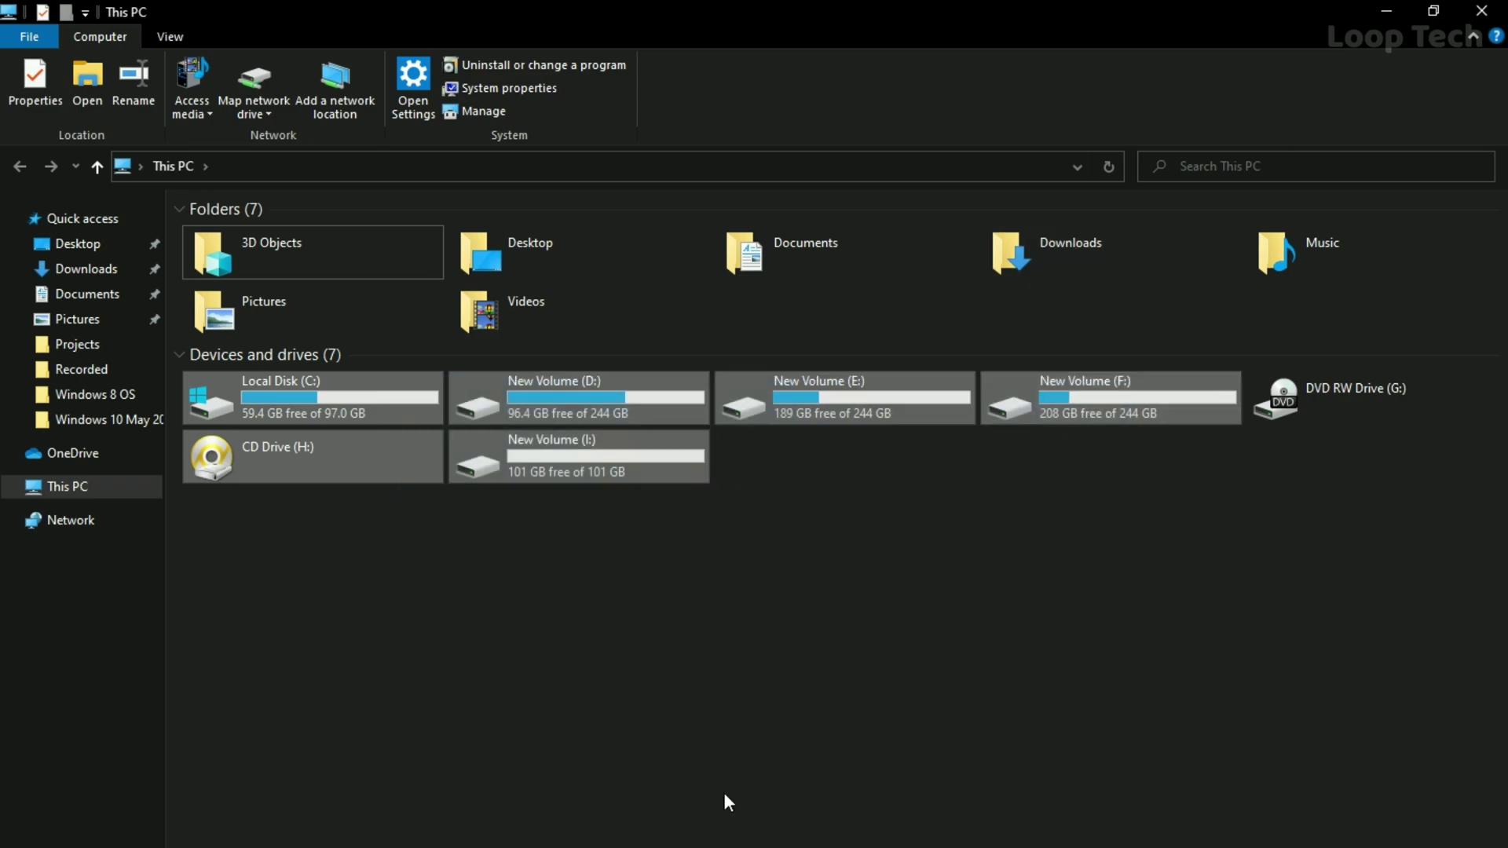
pyautogui.click(707, 620)
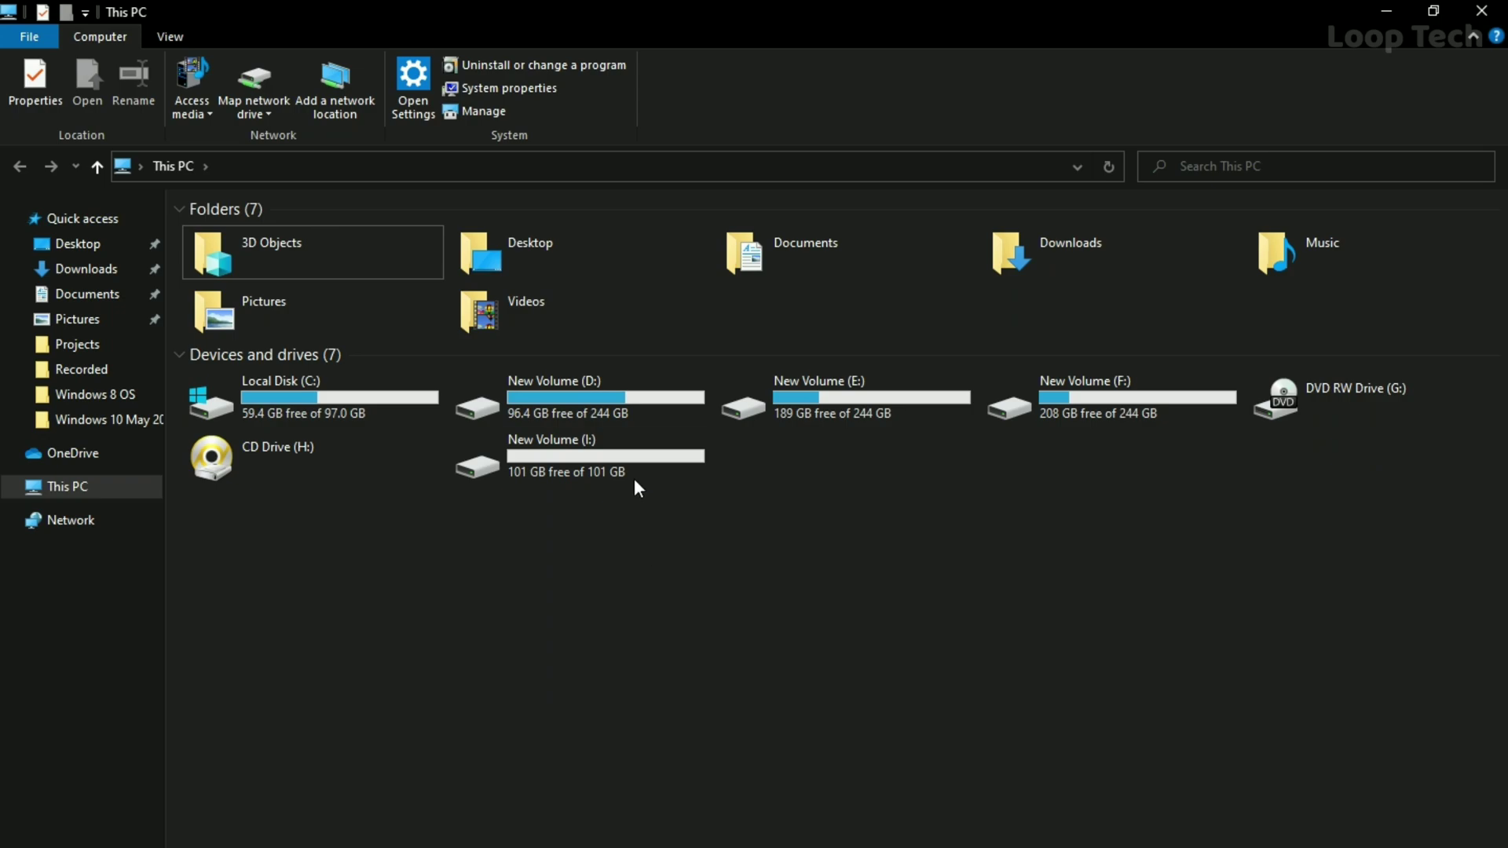
pyautogui.click(673, 609)
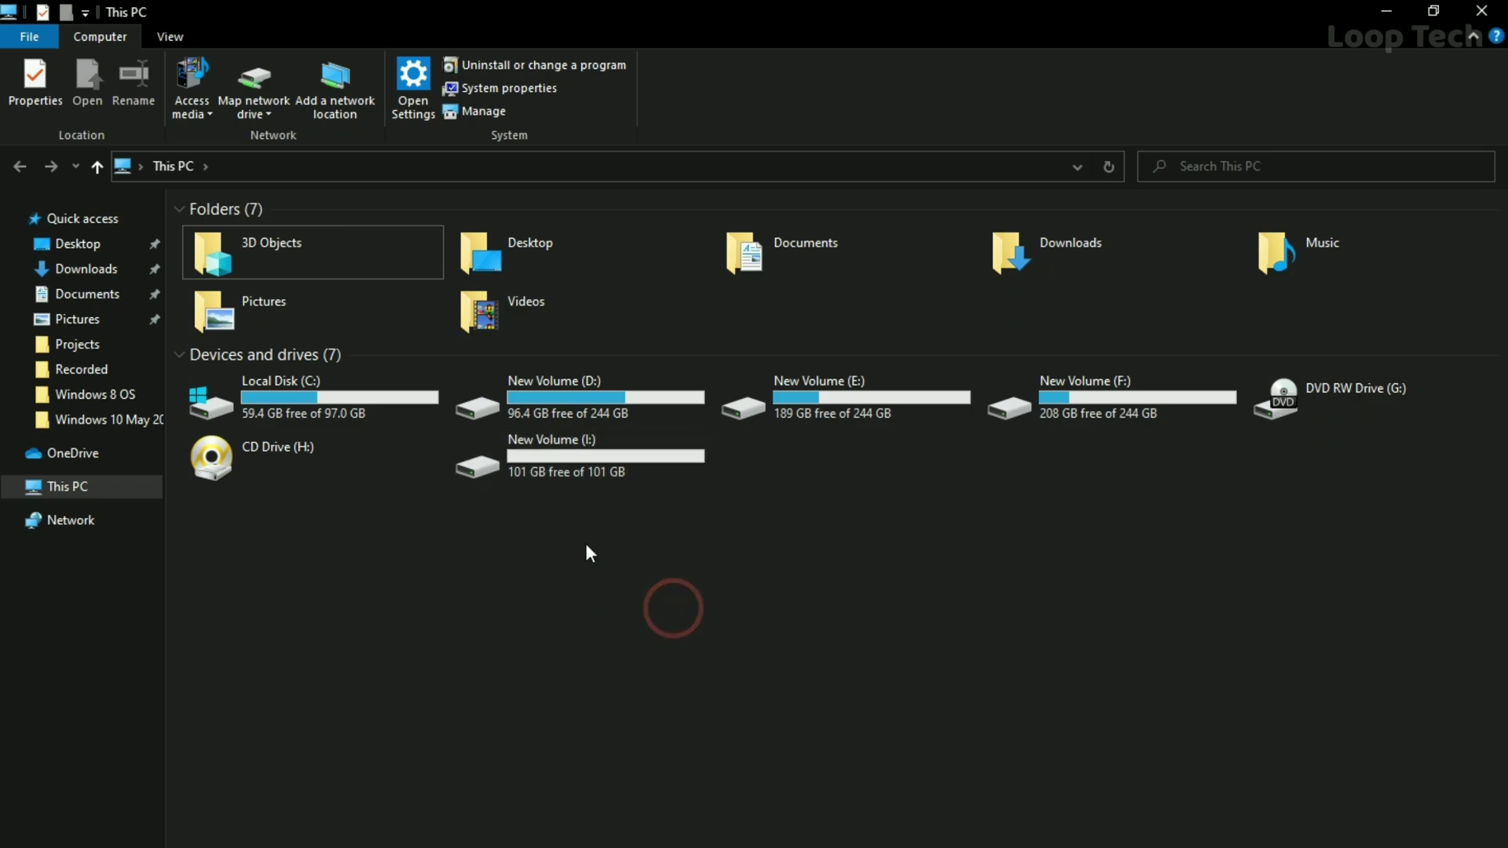
pyautogui.click(604, 464)
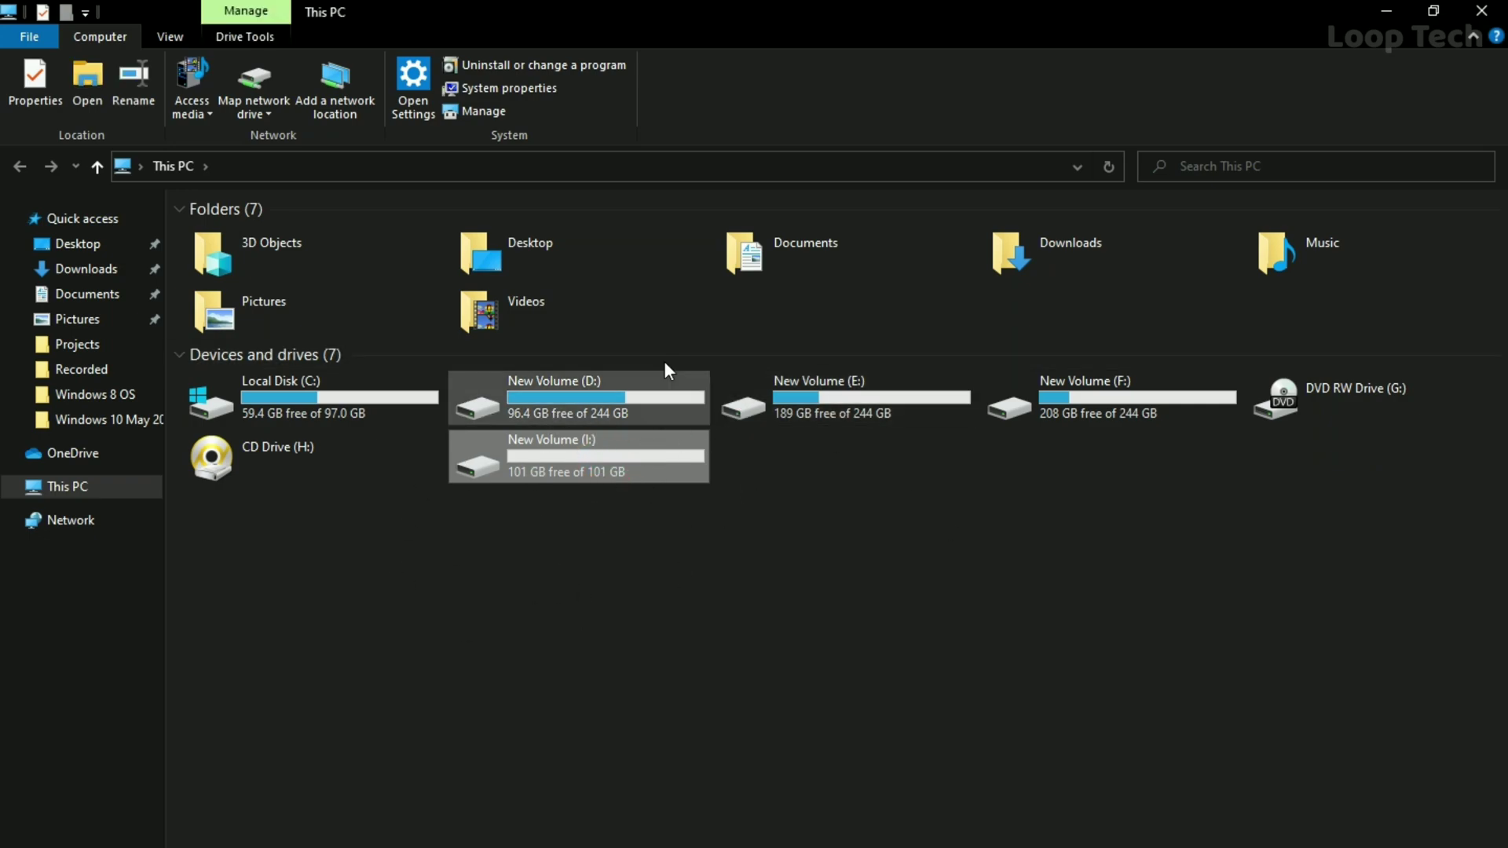
pyautogui.click(1396, 9)
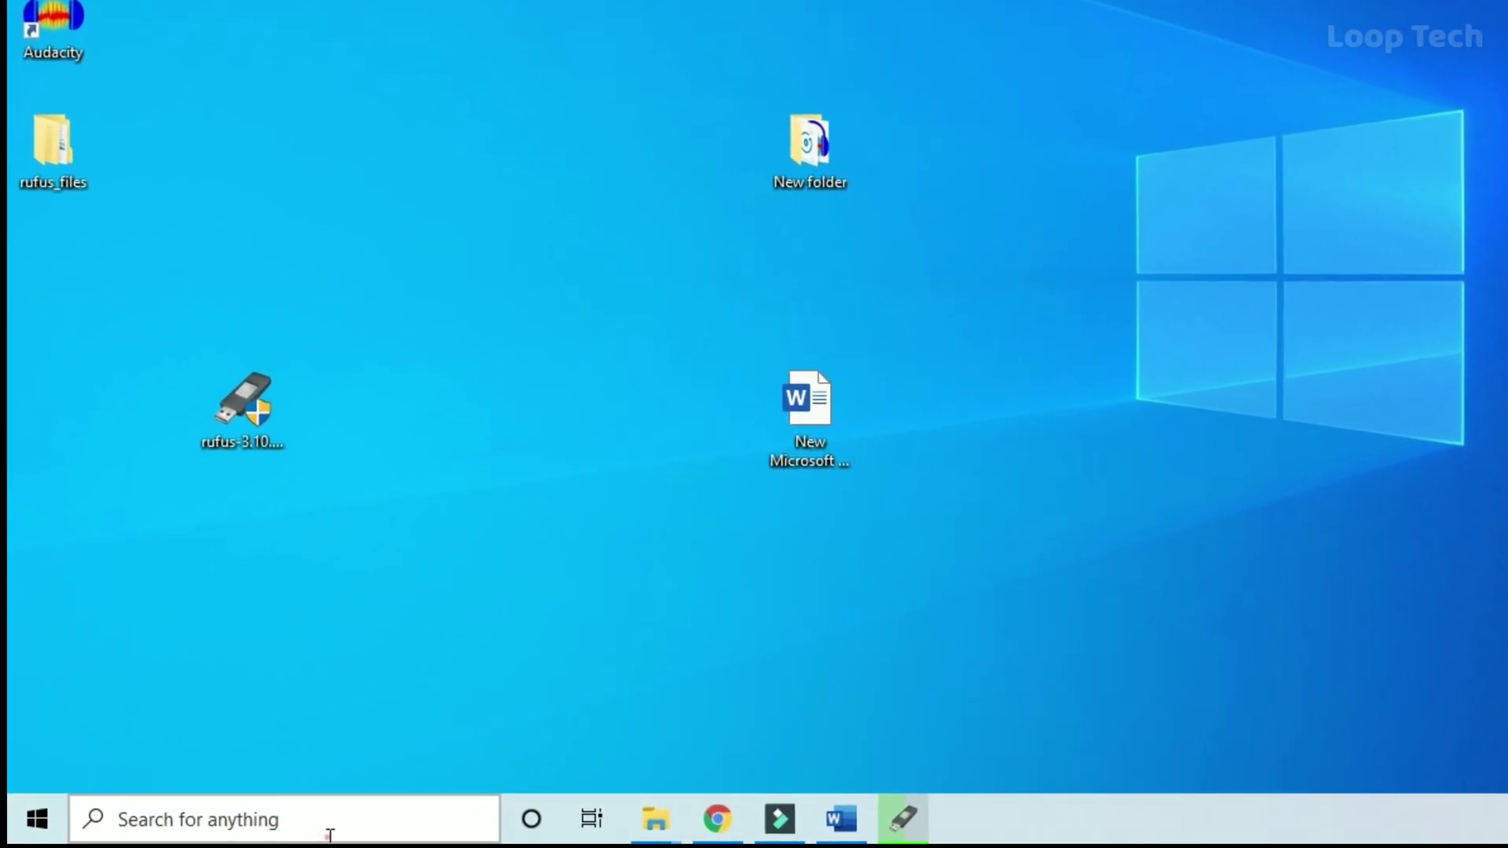
# Step: Search Windows for "part" and open "Create and format hard disk partitions"
pyautogui.click(329, 834)
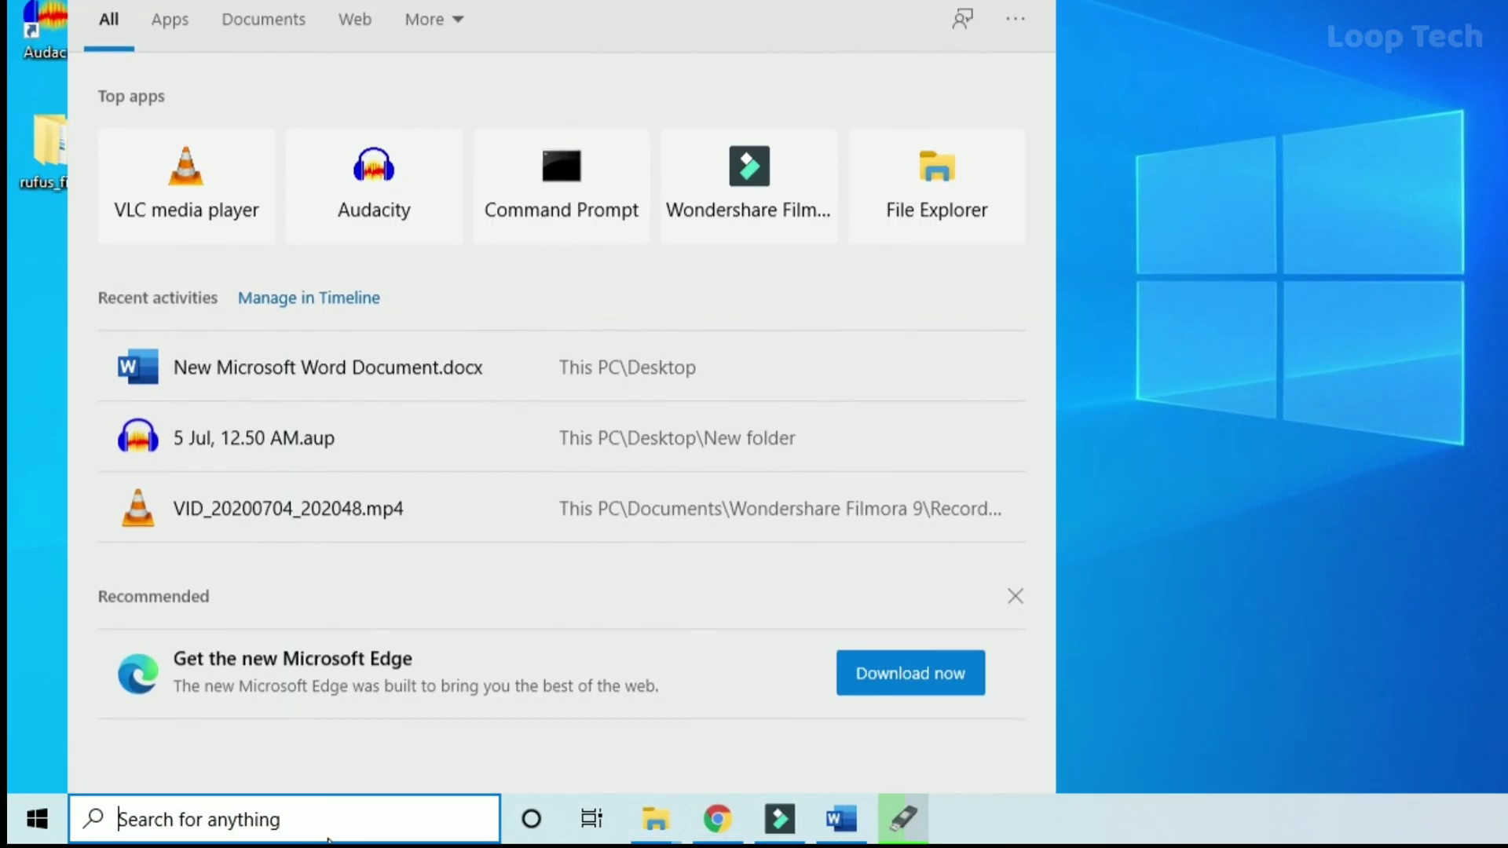
pyautogui.write('part')
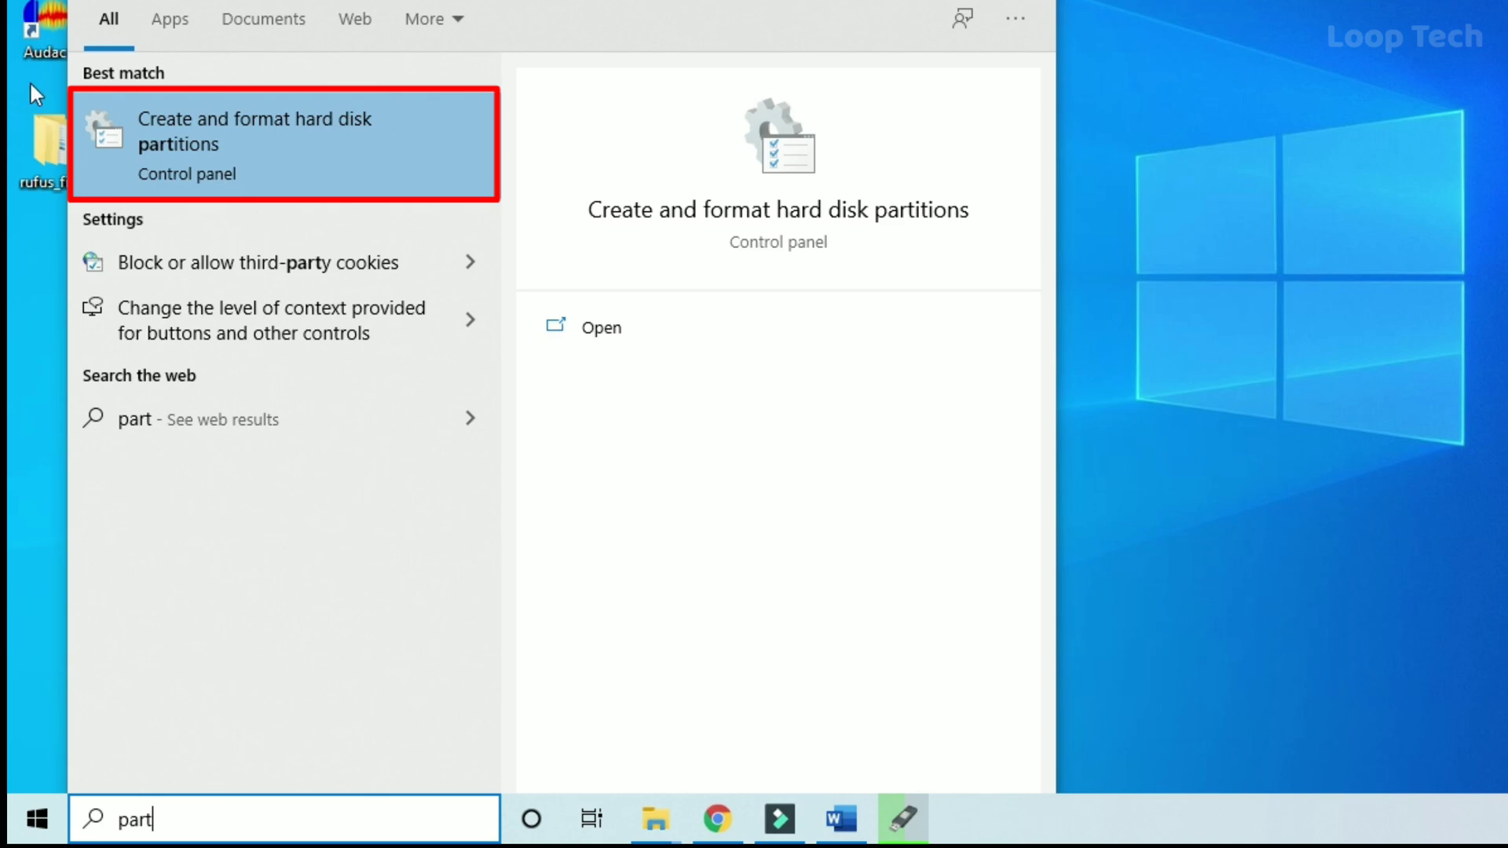
pyautogui.click(405, 128)
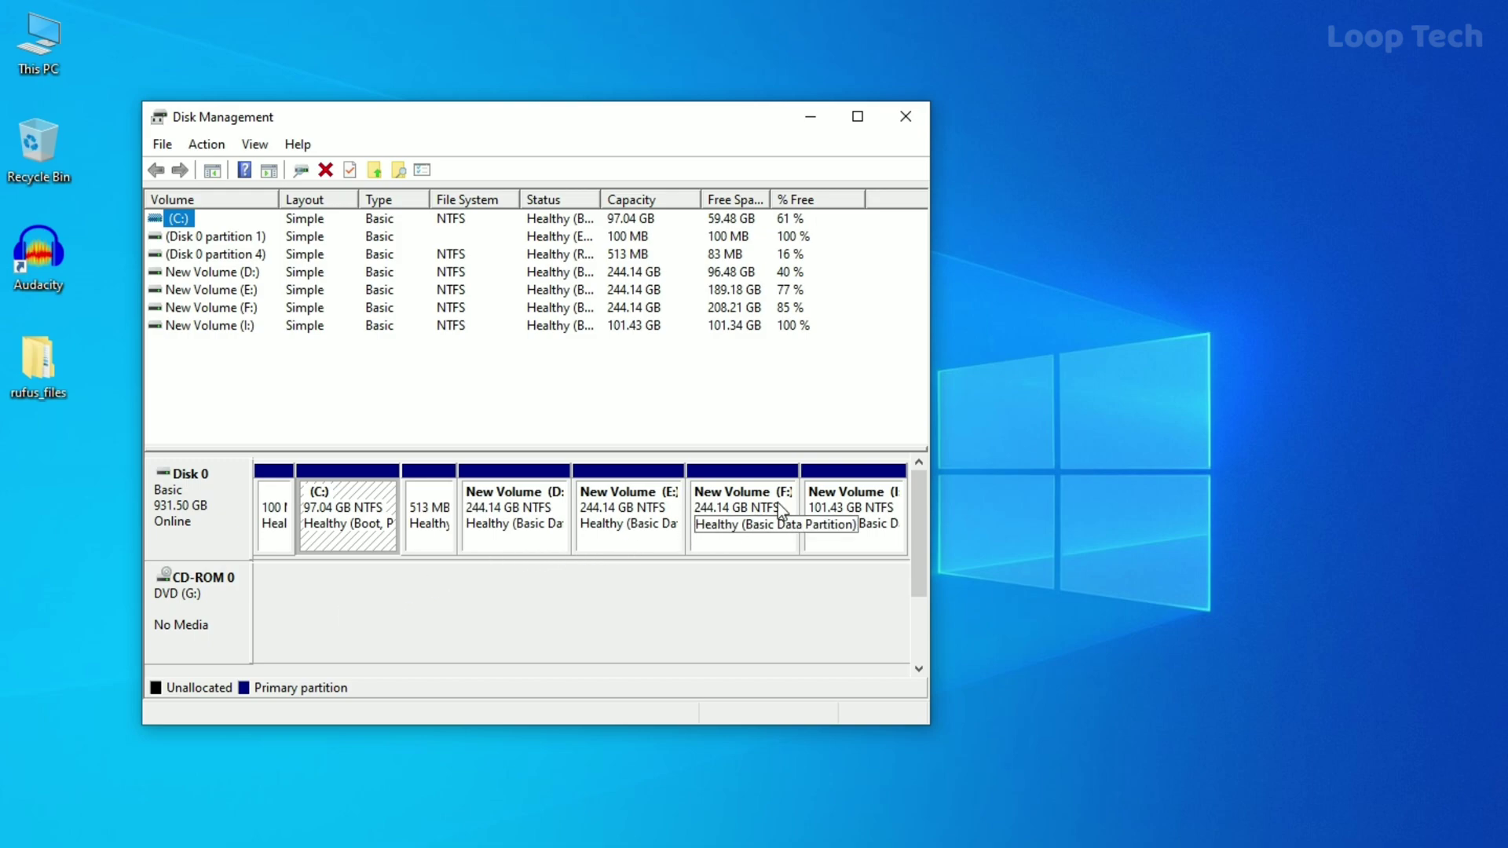
# Step: Delete the New Volume (I:) partition on Disk 0 and accept the loss of its data
pyautogui.click(860, 483)
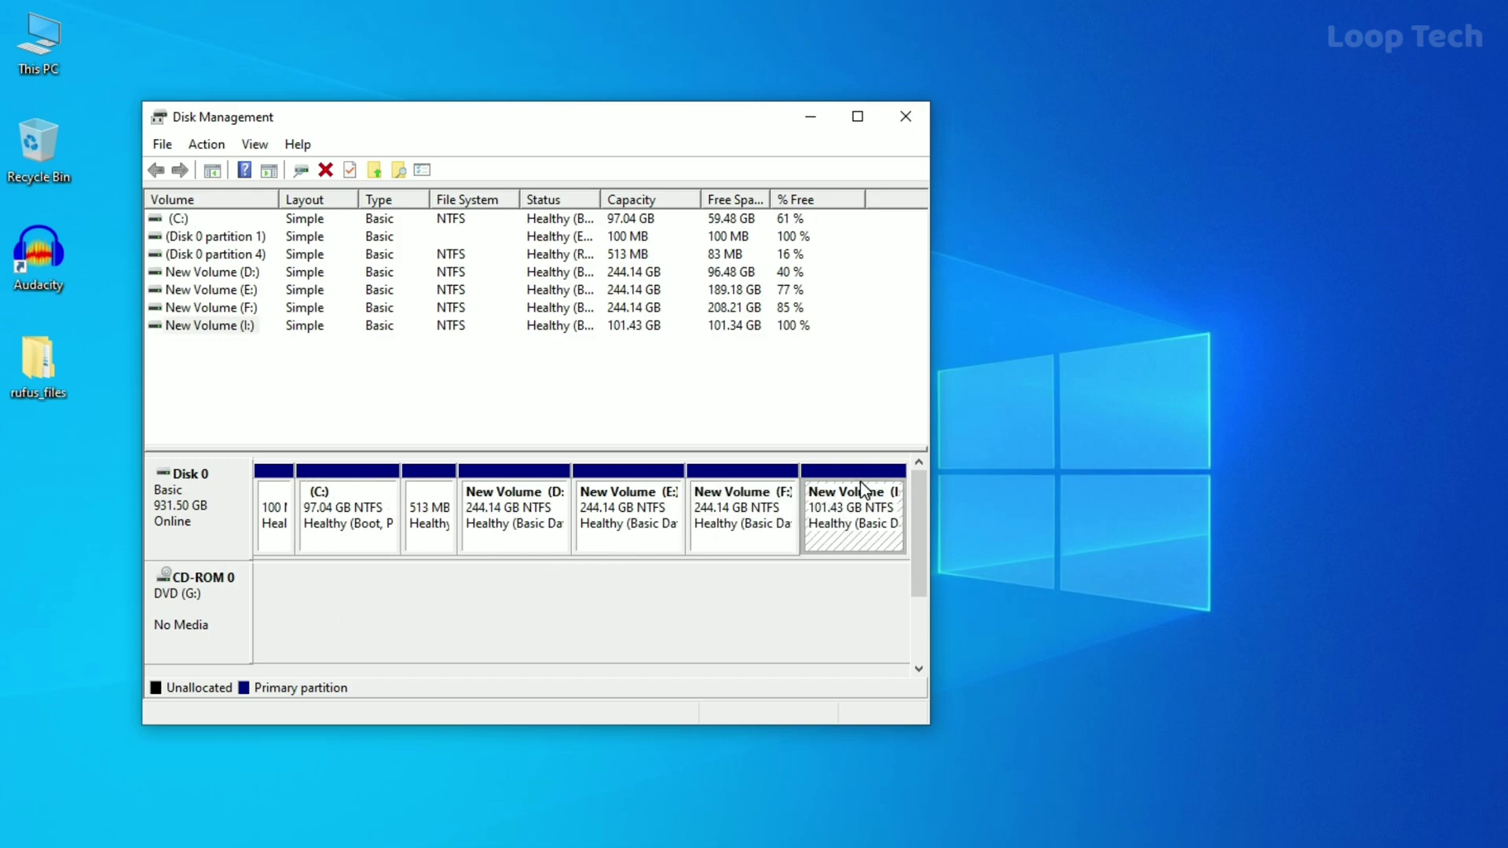
pyautogui.rightClick(860, 482)
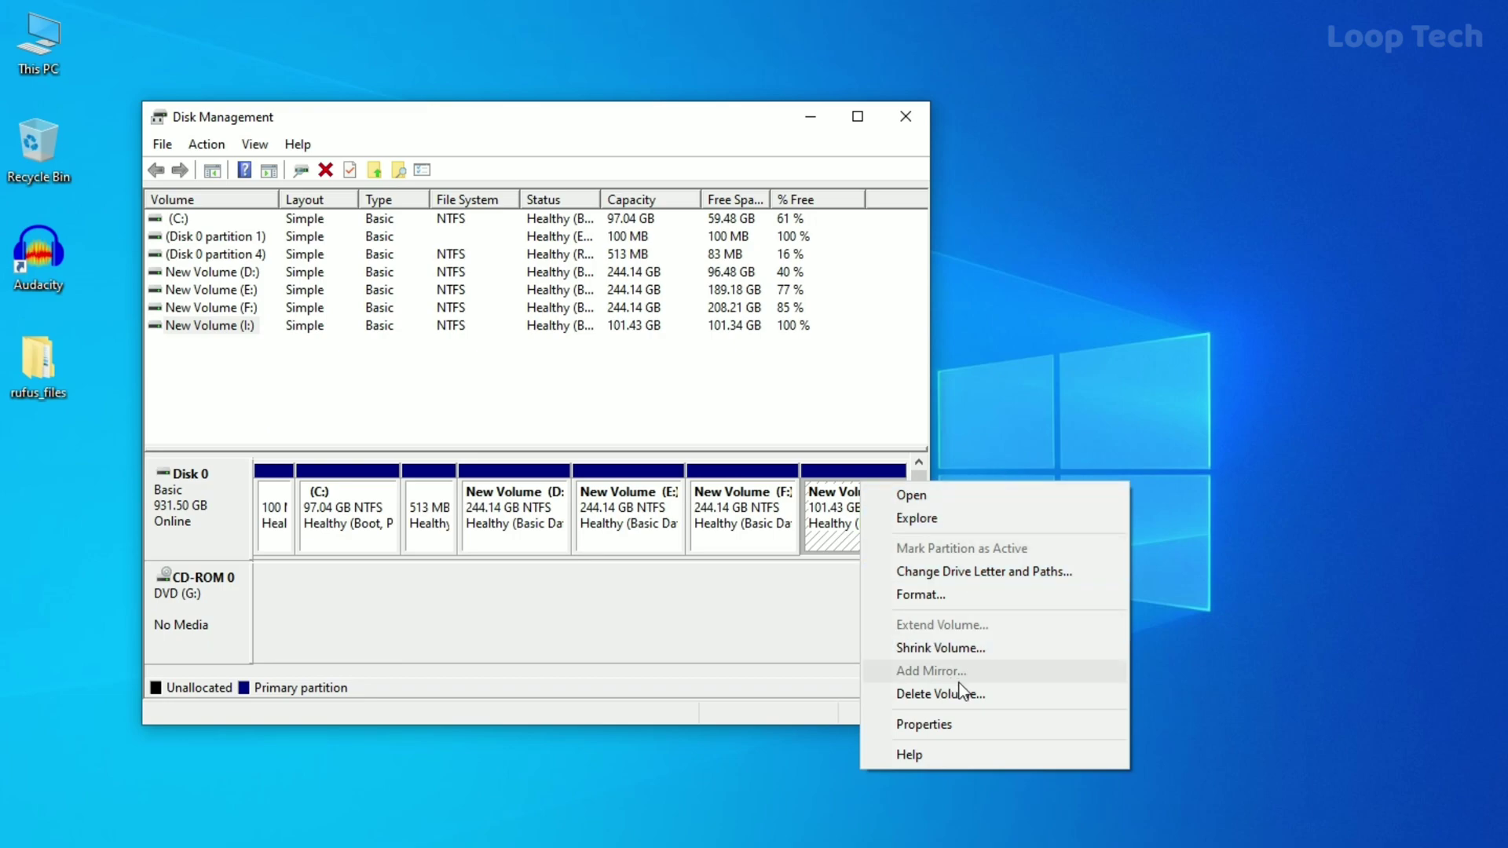
pyautogui.click(1010, 695)
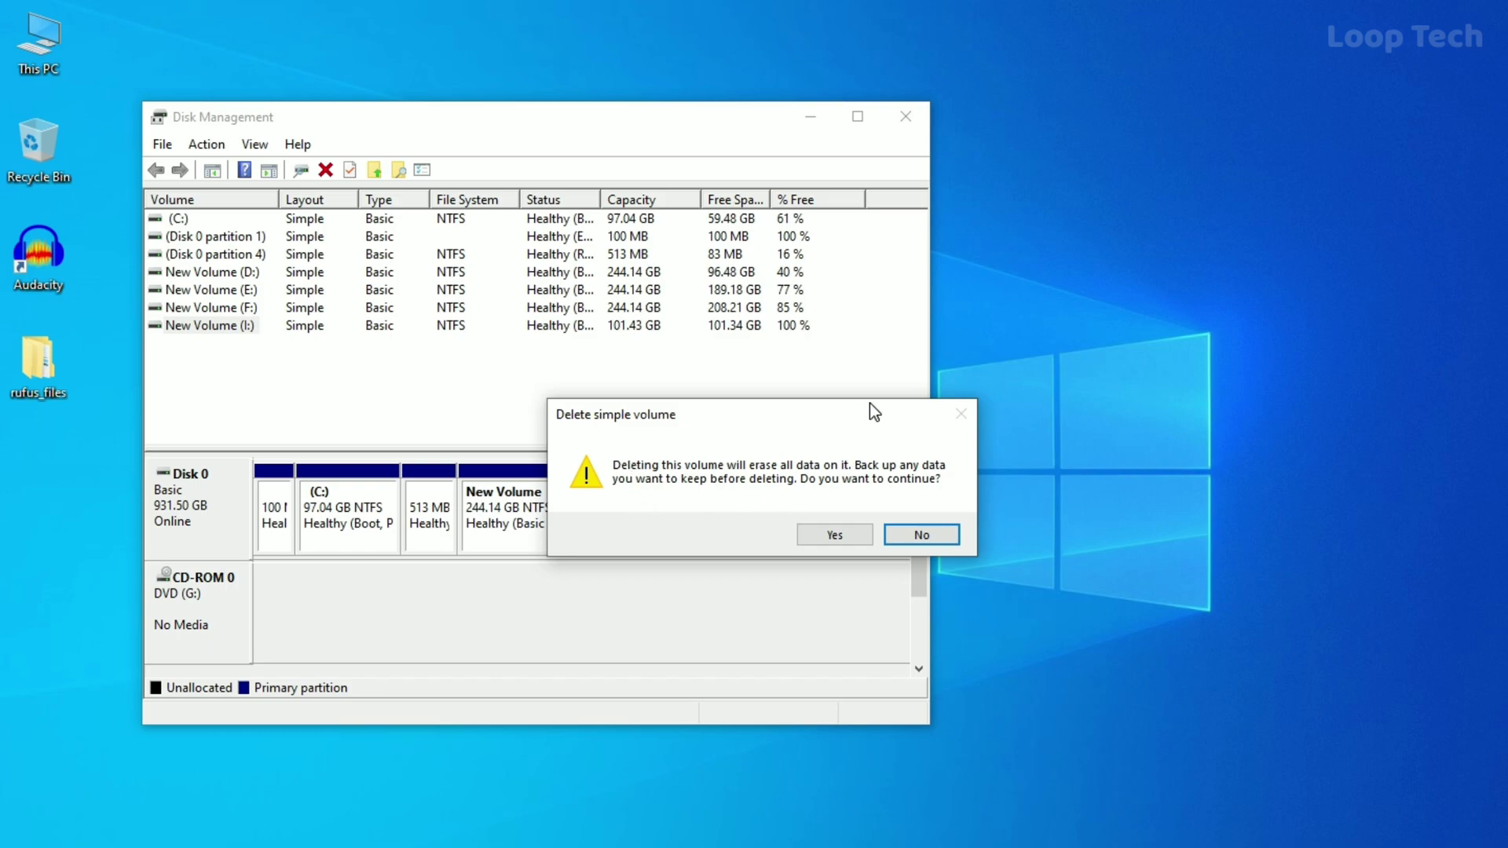
pyautogui.click(848, 532)
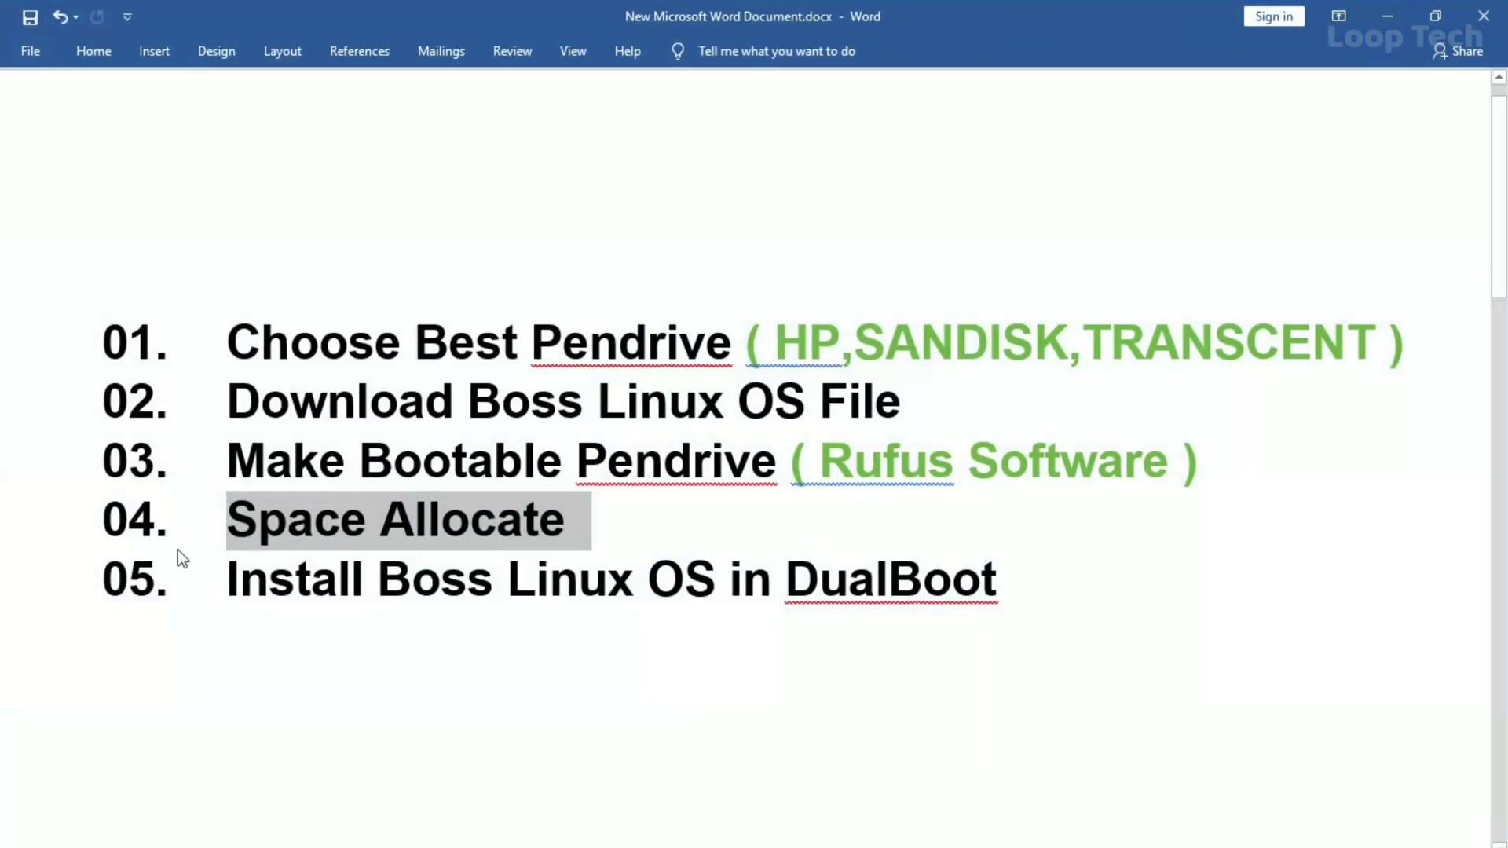
# Step: Highlight "Install Boss Linux OS in DualBoot" in the Word checklist
pyautogui.moveTo(214, 579); pyautogui.dragTo(1106, 583)
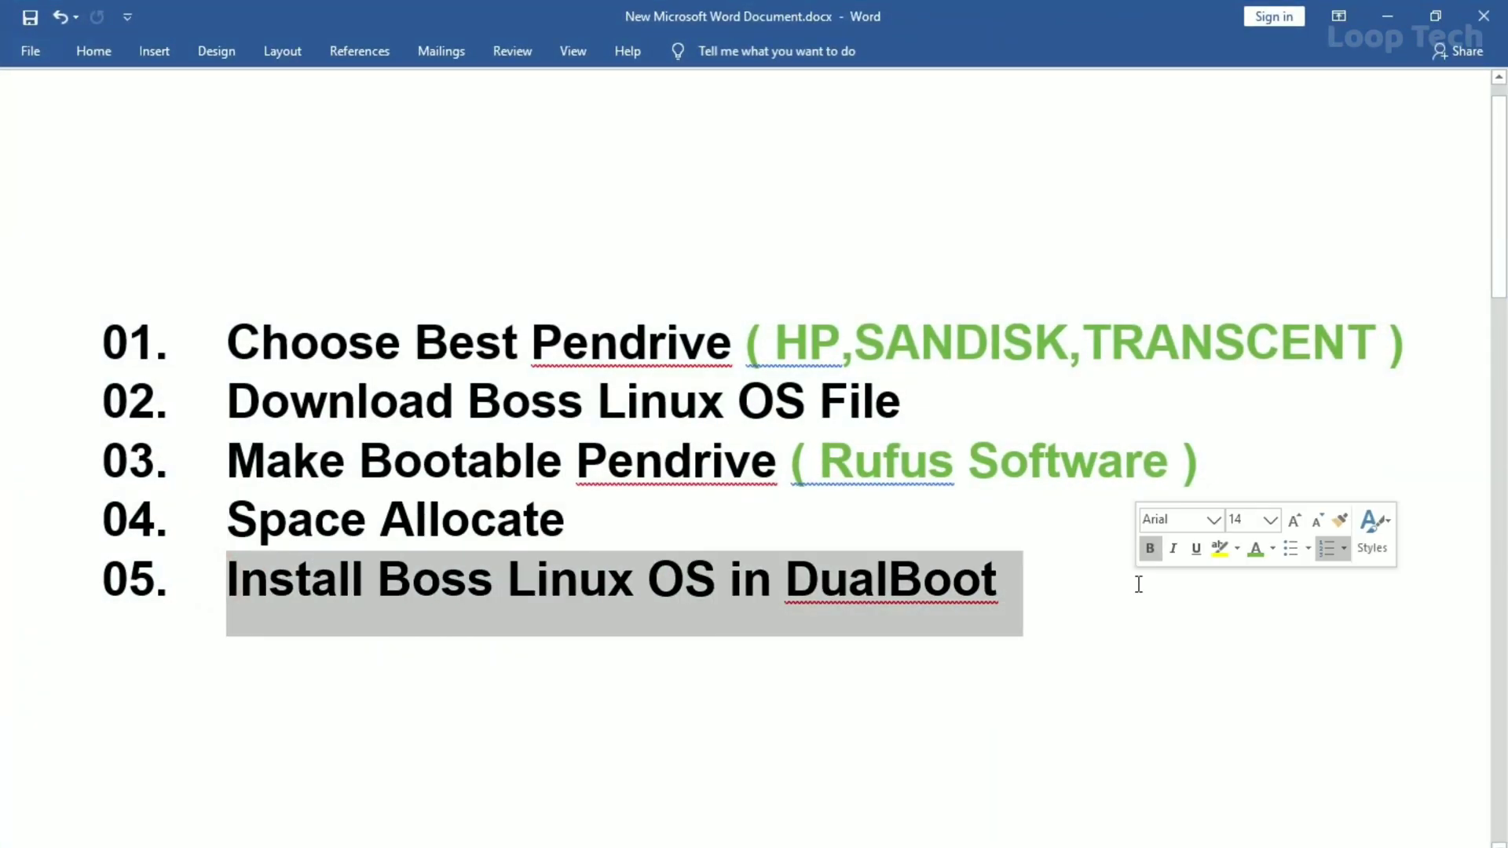